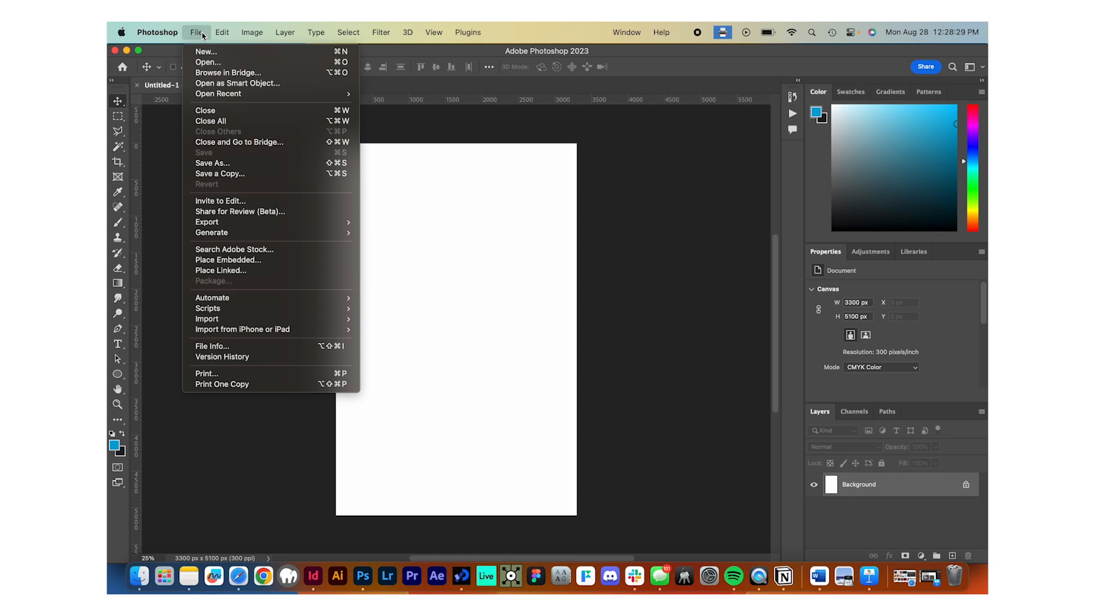
Create a new document 5 inches wide and 5 inches high at a resolution of 72 pixels/inch.
left_click(204, 55)
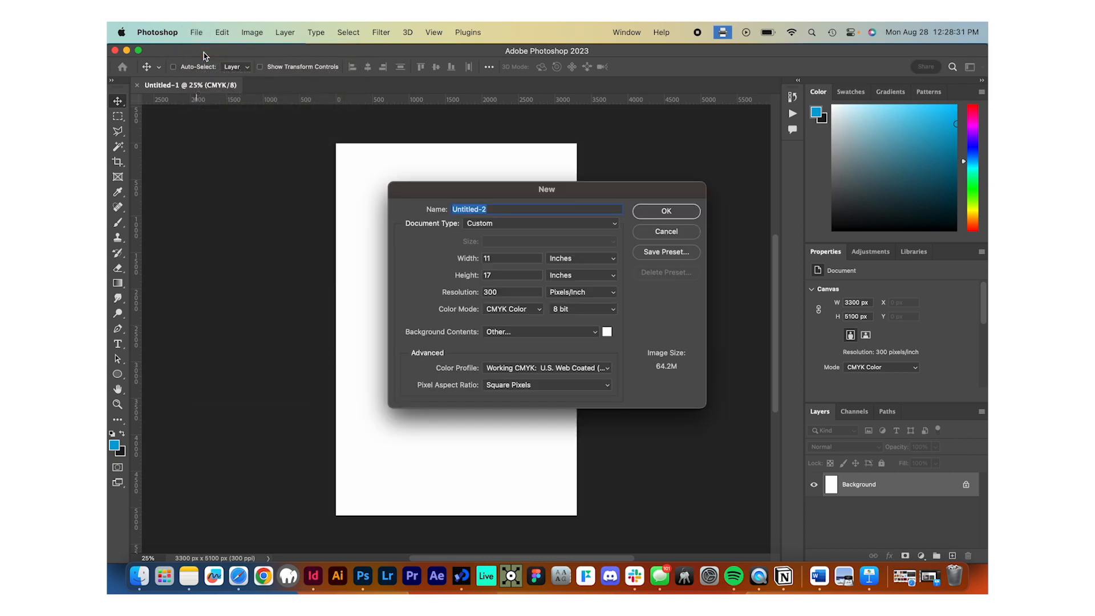
left_click(504, 259)
key("BackSpace")
key("BackSpace")
type("5")
left_click(510, 275)
key("BackSpace")
key("BackSpace")
type("5")
left_click_drag(501, 186, 486, 179)
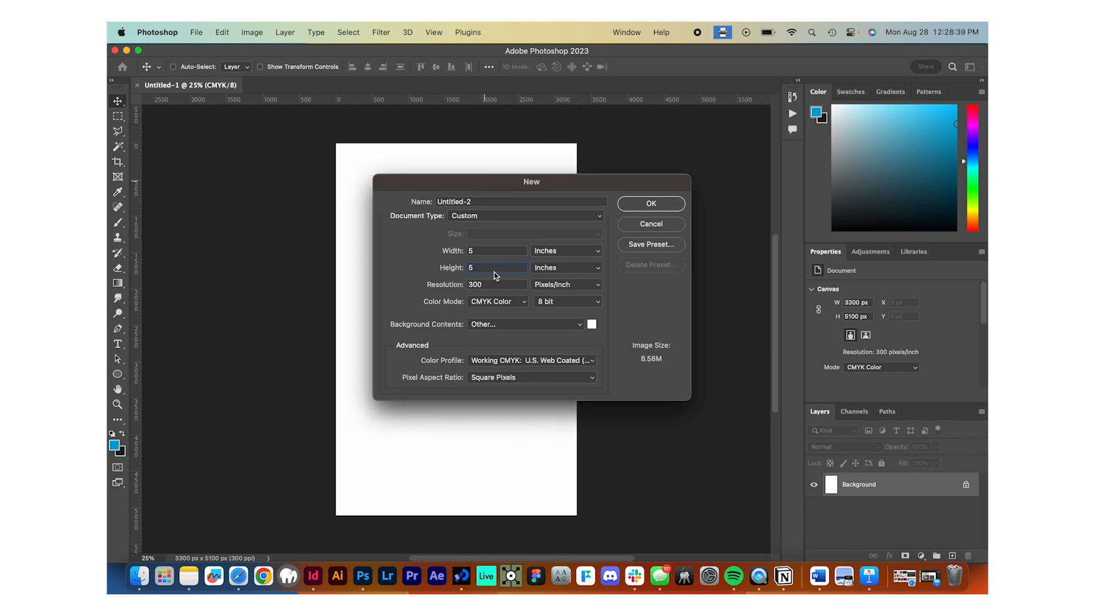
double_click(489, 286)
type("72")
left_click(650, 204)
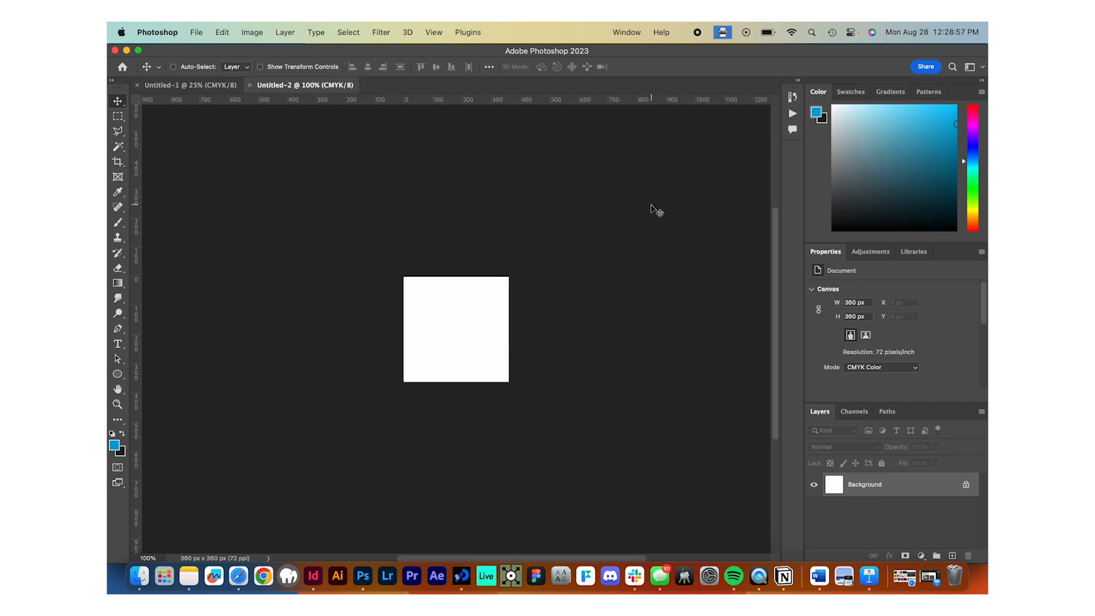
Switch to Finder and browse the Extreme SSD drive through 2023, Teaching and Fall 2023 to the DES150 folder.
scroll(406, 427, "up", 5)
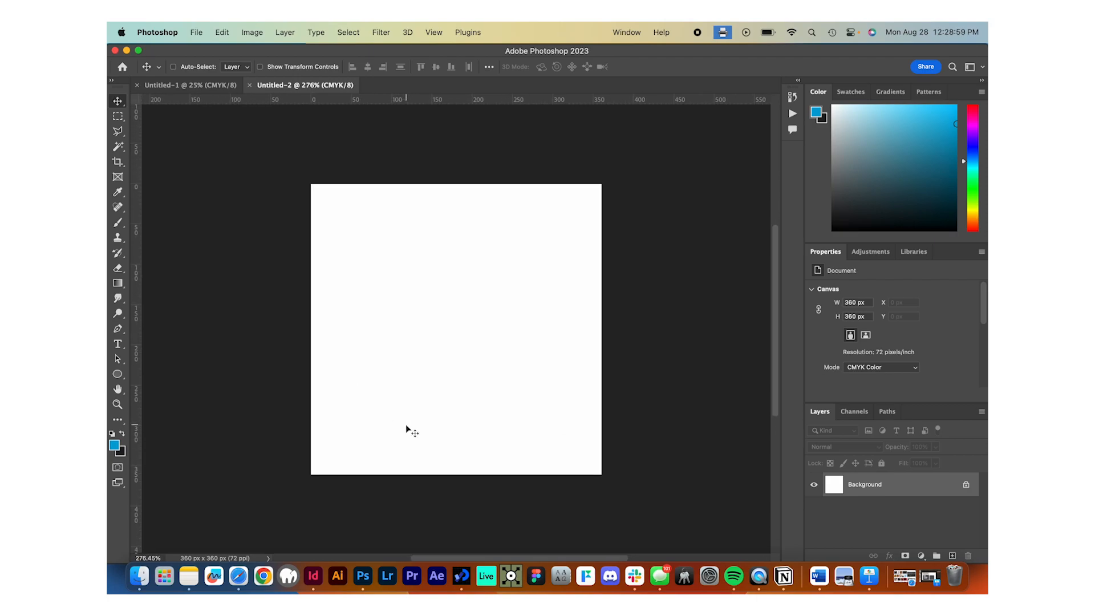
left_click(140, 582)
scroll(317, 325, "down", 3)
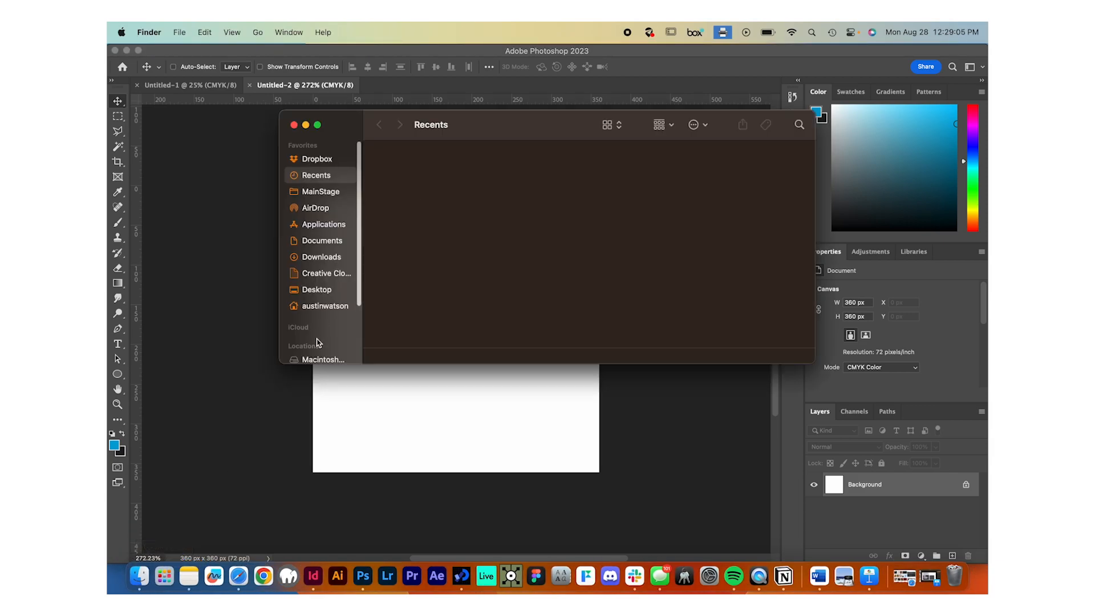
left_click(317, 301)
double_click(417, 167)
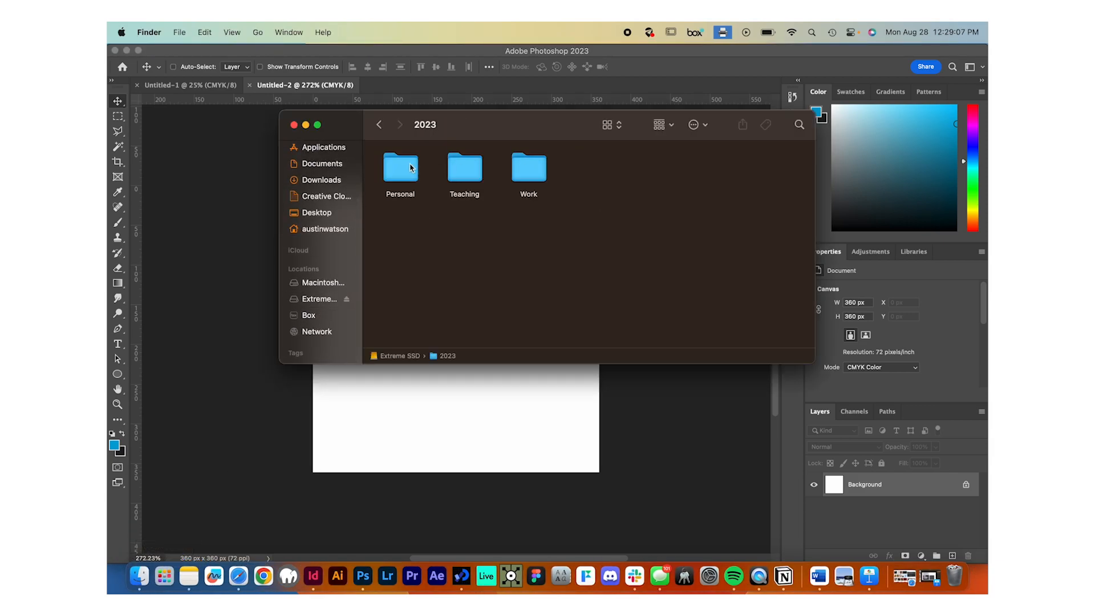
double_click(462, 171)
double_click(419, 171)
left_click(407, 170)
double_click(407, 170)
double_click(447, 167)
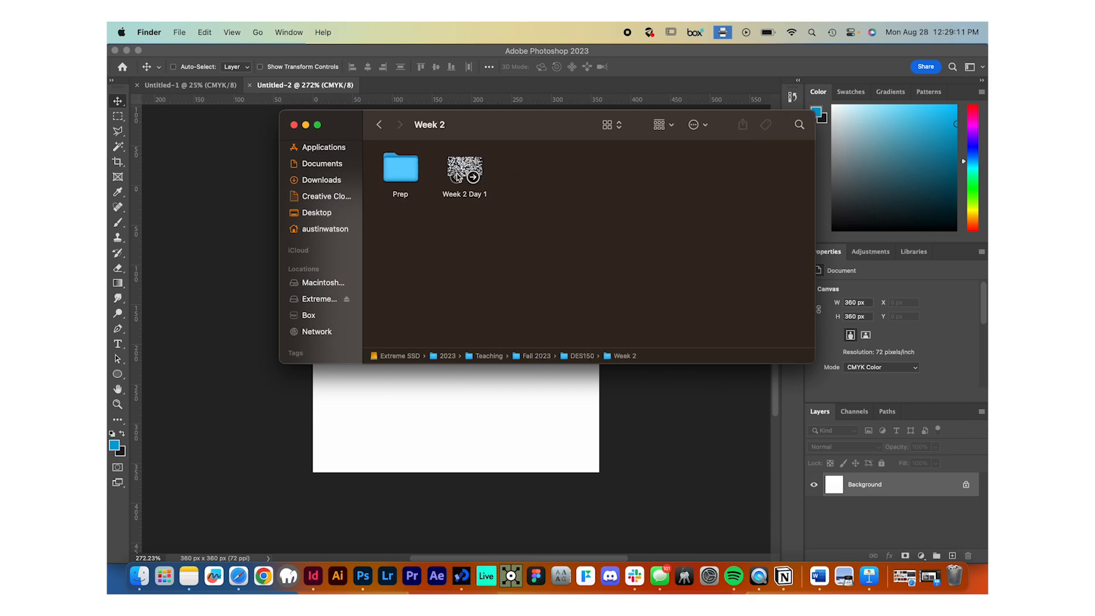
left_click(401, 174)
left_click(379, 124)
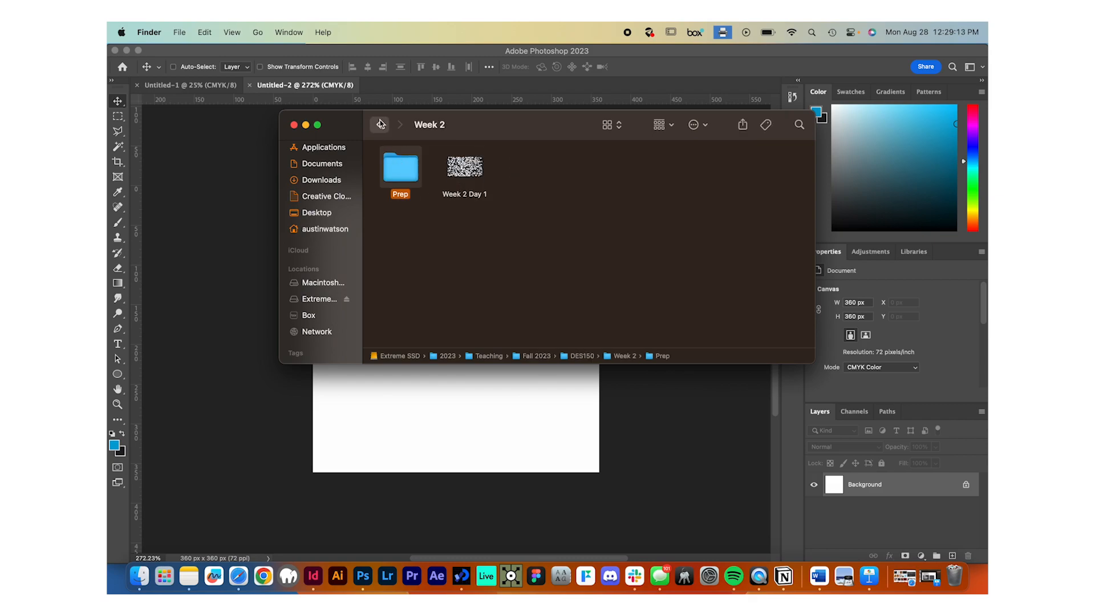
Open the Edited Images folder inside the Camera folder of Week 1.
double_click(406, 189)
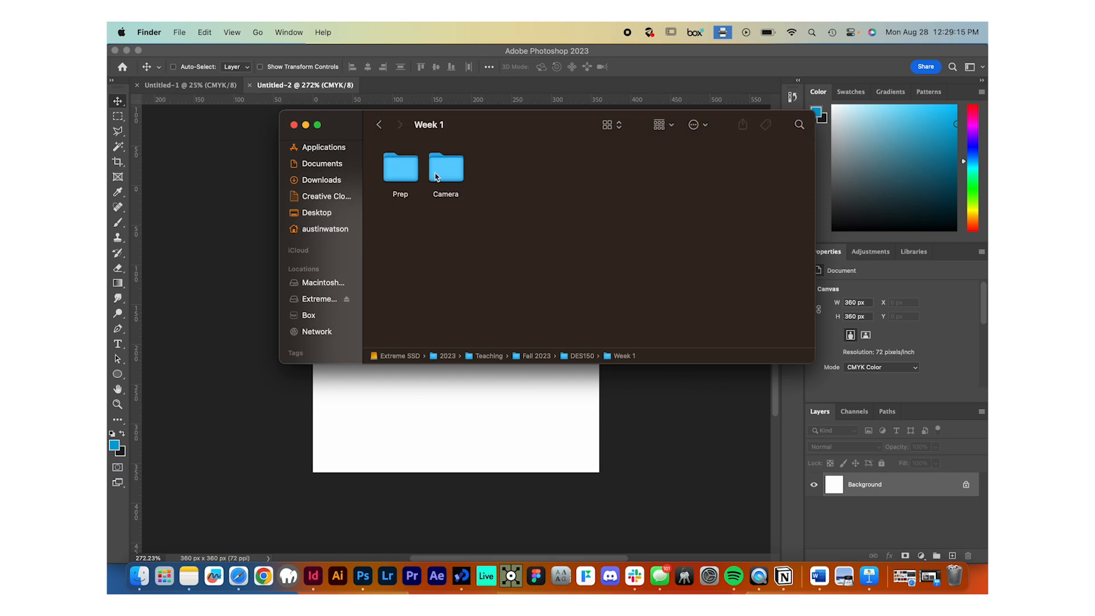
double_click(448, 171)
double_click(464, 181)
Preview Bread.jpg and place it into the new Photoshop document, accepting the Camera Raw settings unchanged.
left_click(463, 234)
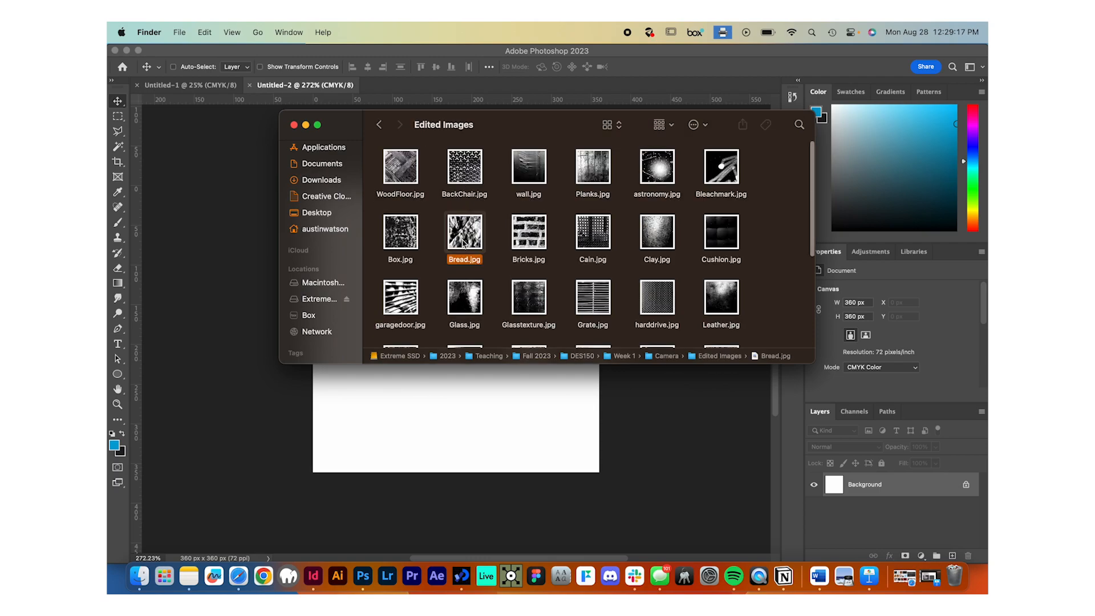
key("space")
key("space")
left_click_drag(463, 243, 435, 418)
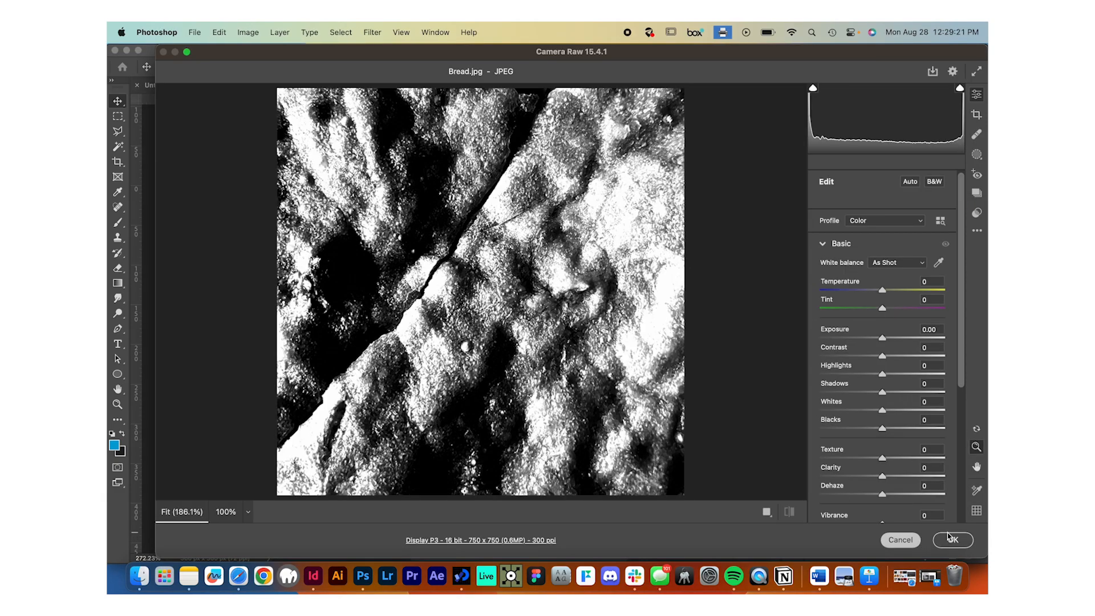
left_click(950, 539)
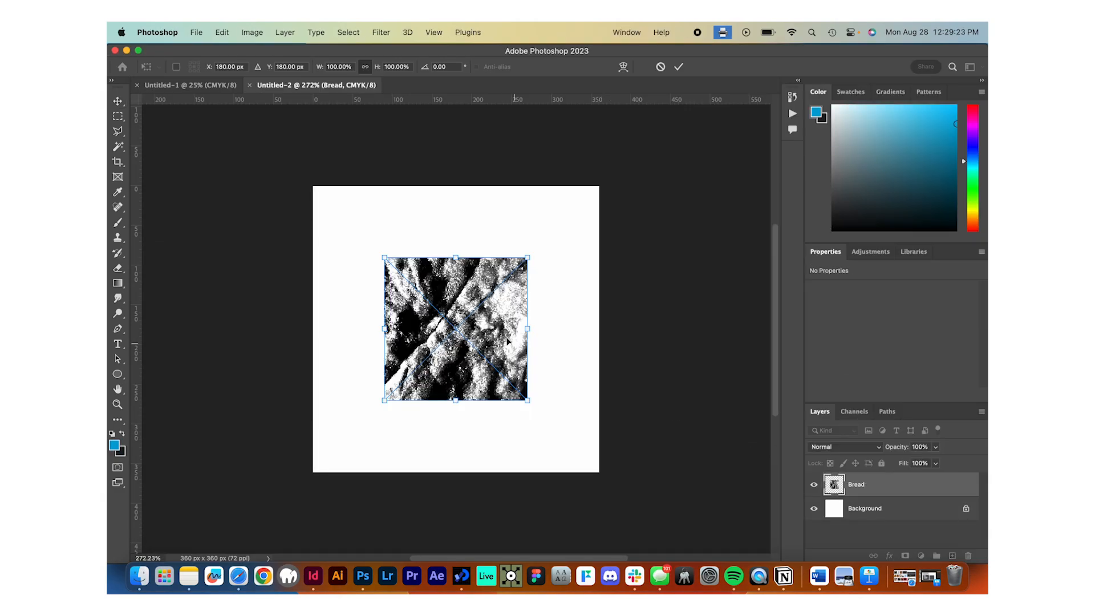
Scale the placed bread image to 200% so it fills the whole canvas, and commit the transform.
left_click_drag(529, 327, 599, 326)
left_click_drag(385, 329, 315, 329)
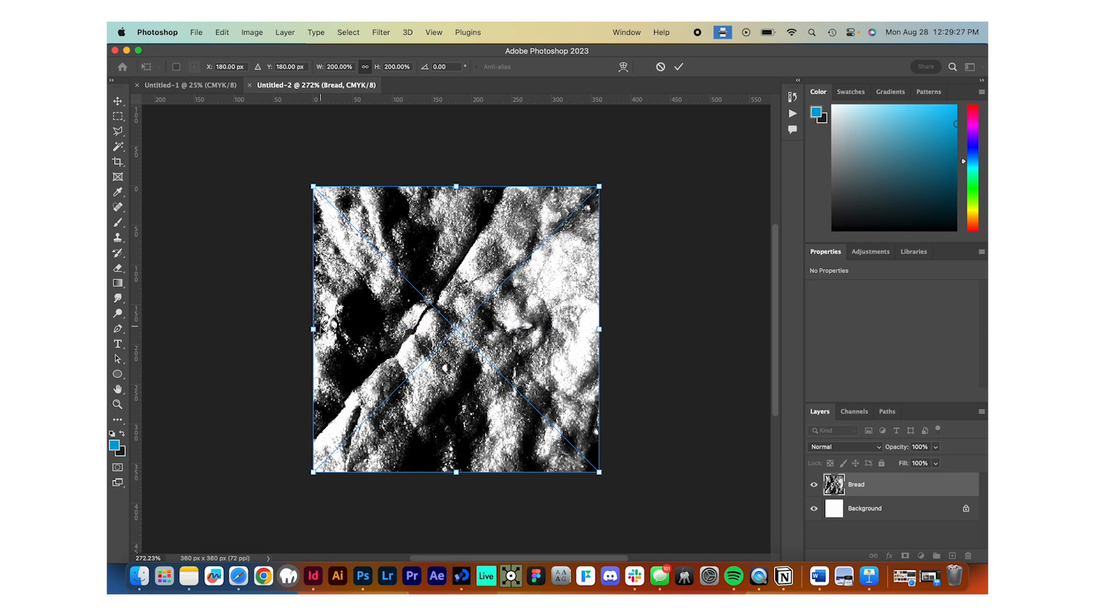
key("Return")
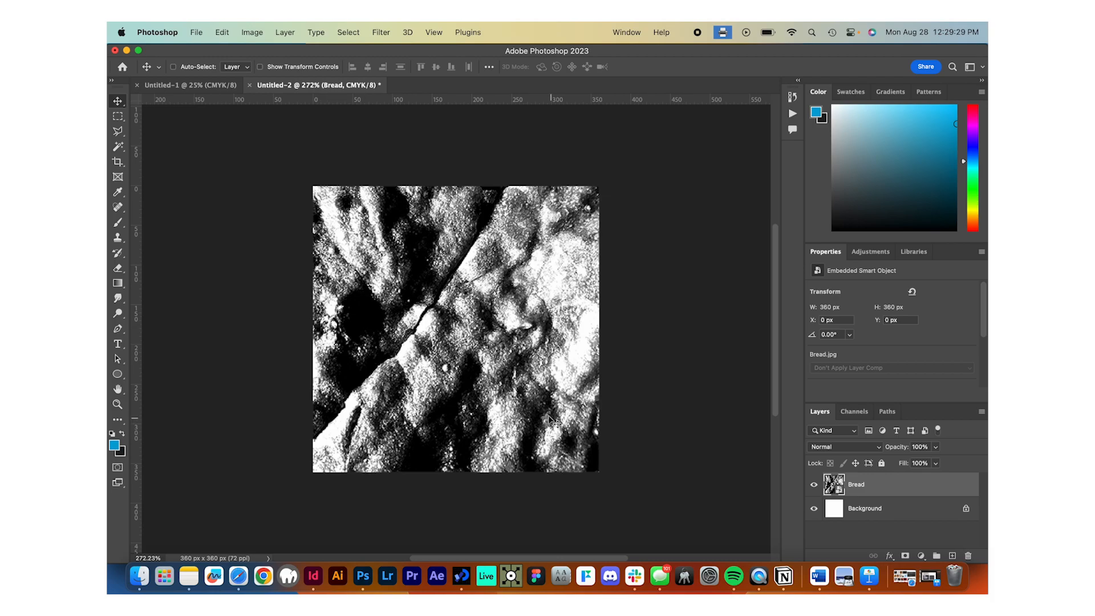
Delete the white Background layer beneath the Bread layer.
scroll(511, 392, "down", 3)
scroll(512, 392, "up", 5)
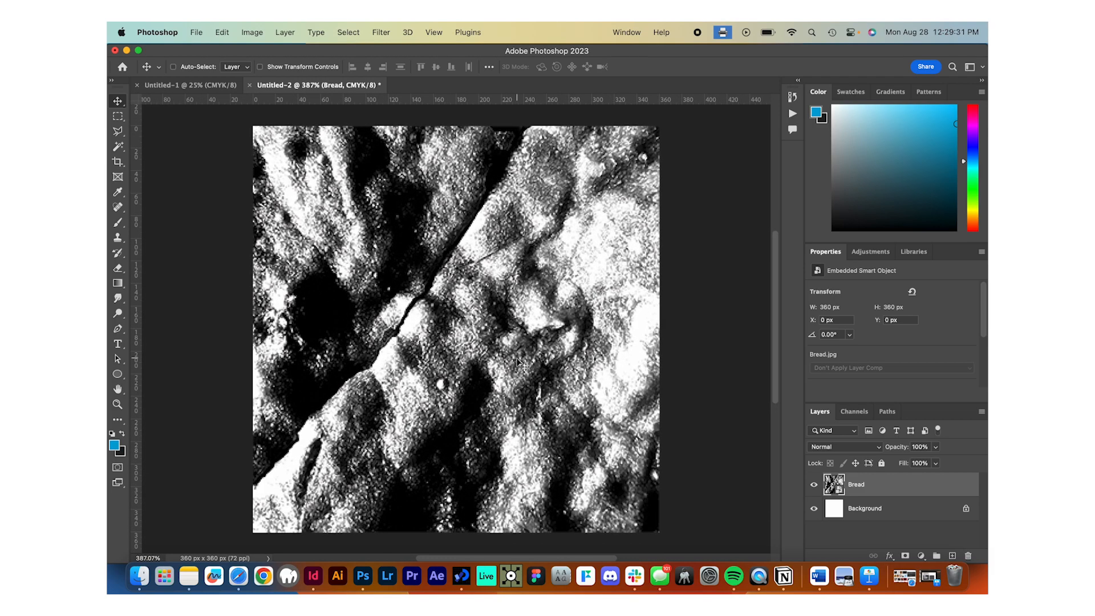
scroll(518, 361, "down", 2)
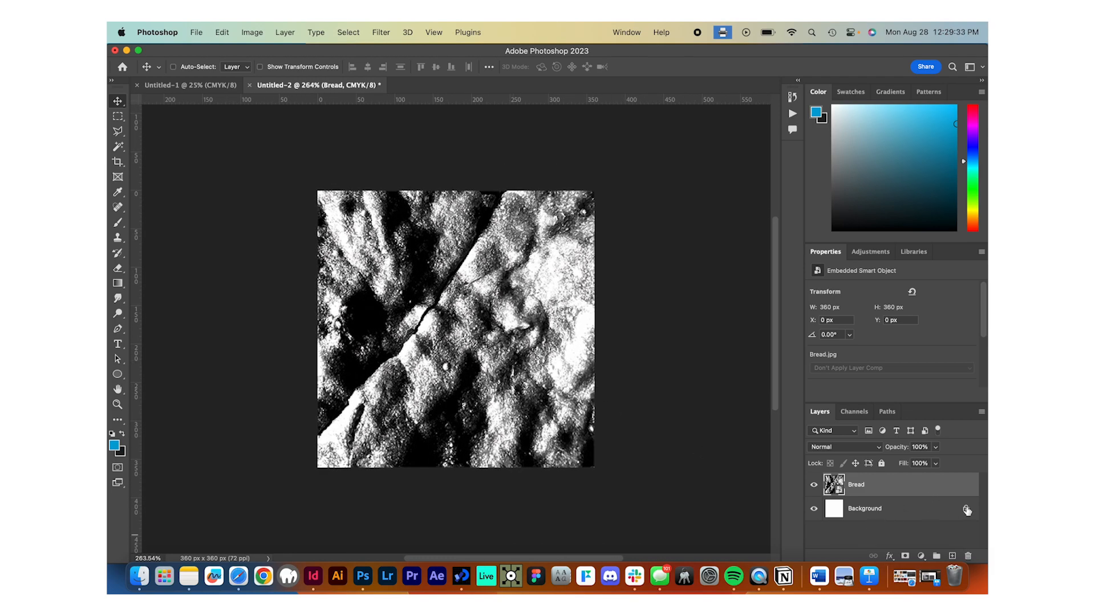
left_click(932, 514)
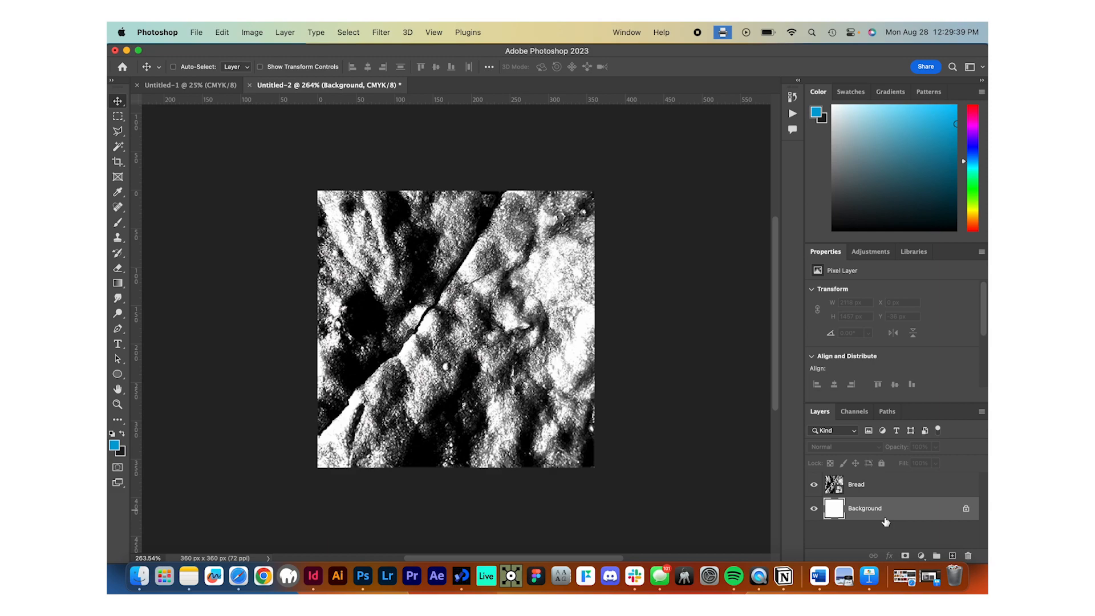
key("BackSpace")
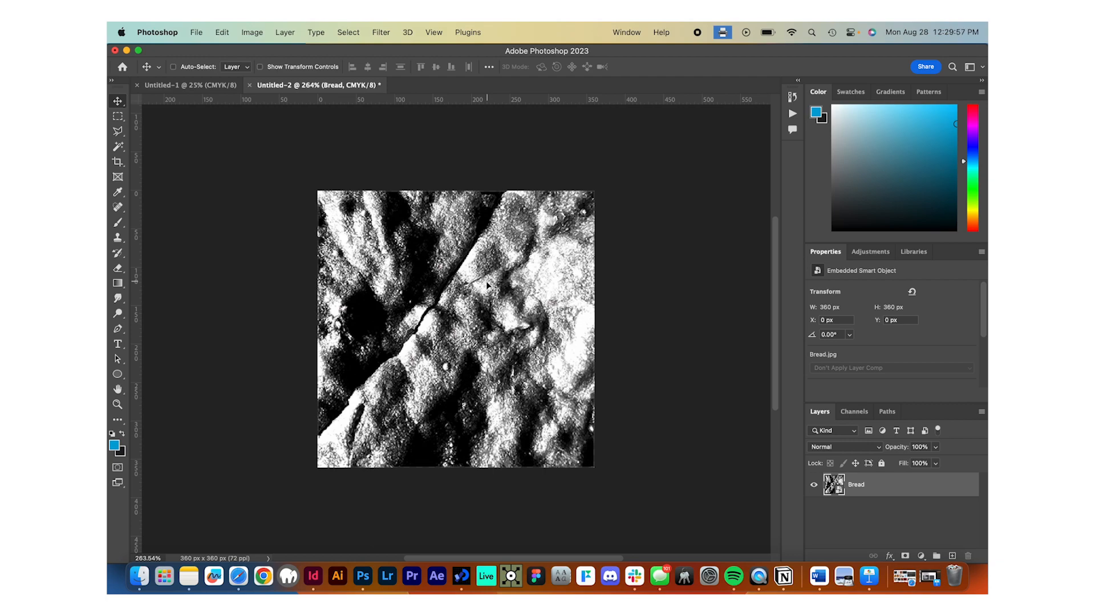
key("super+a")
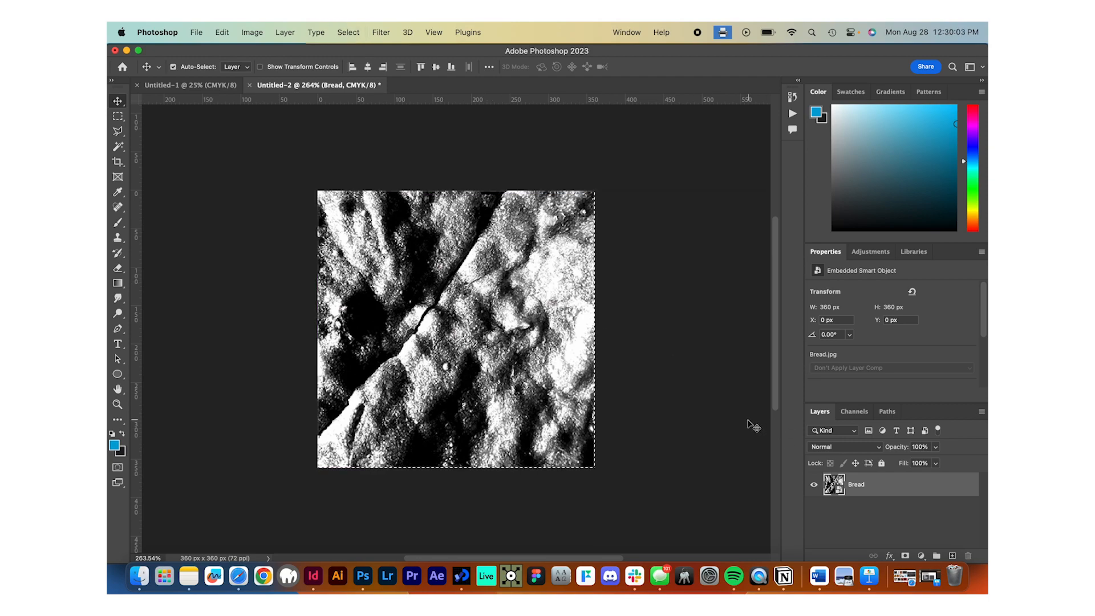
key("super+j")
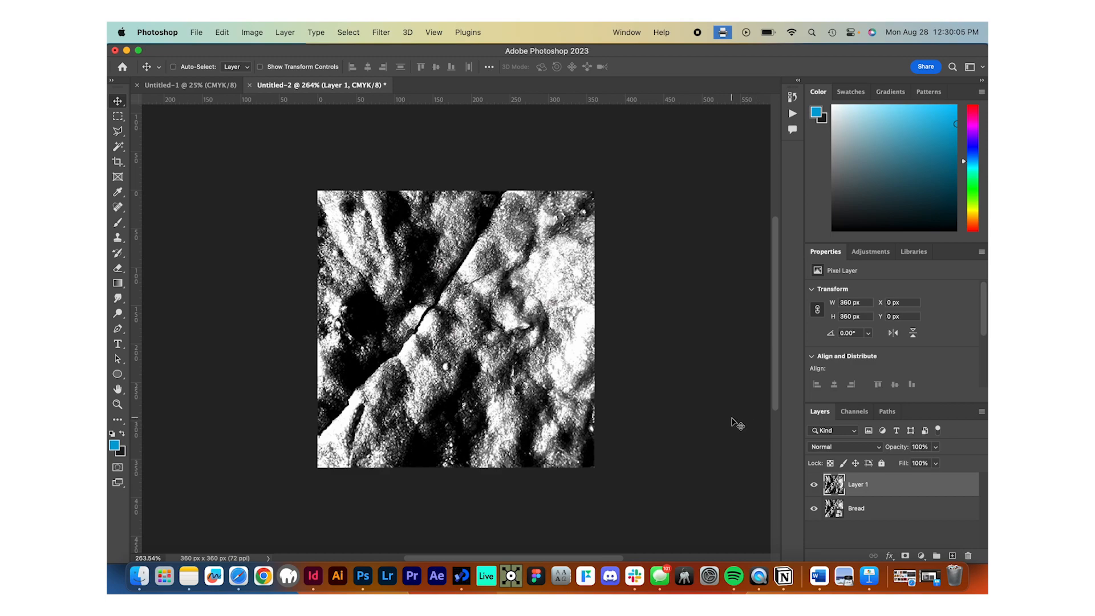
key("super+z")
key("super+d")
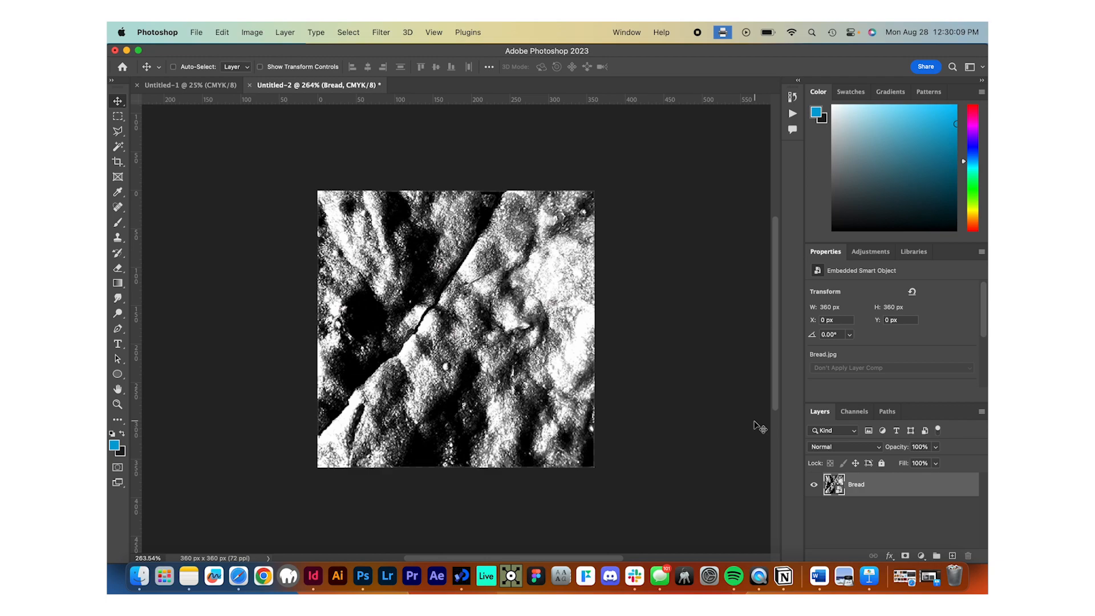
Duplicate the Bread layer nine times.
key("super+j")
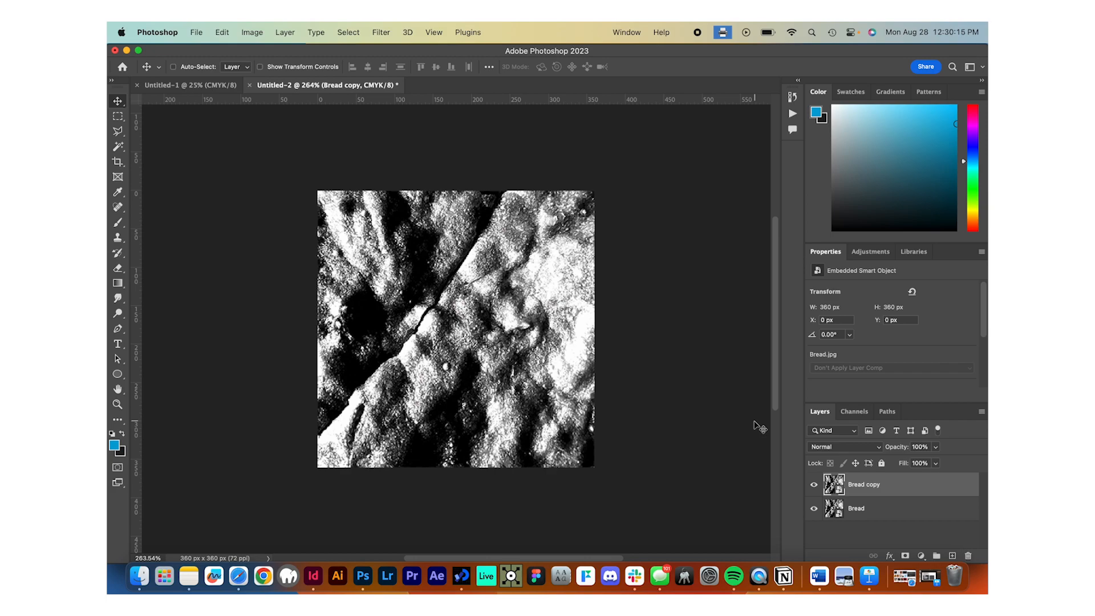
key("super+j")
key("super+j")
key("super+j")
key("super+j")
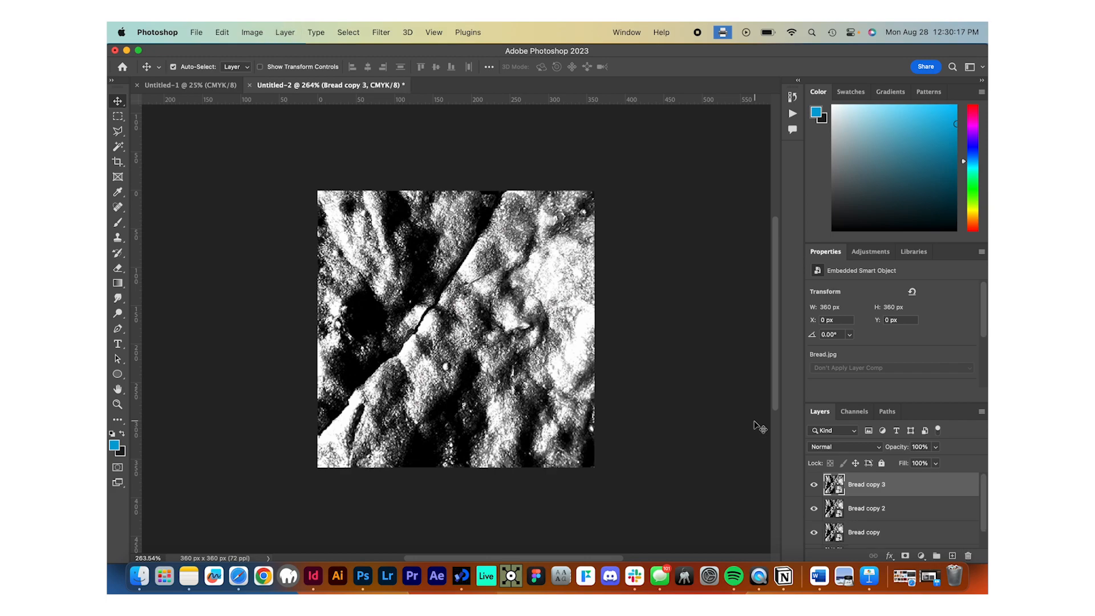
key("super+j")
key("super+j")
key("super+j")
key("super+j")
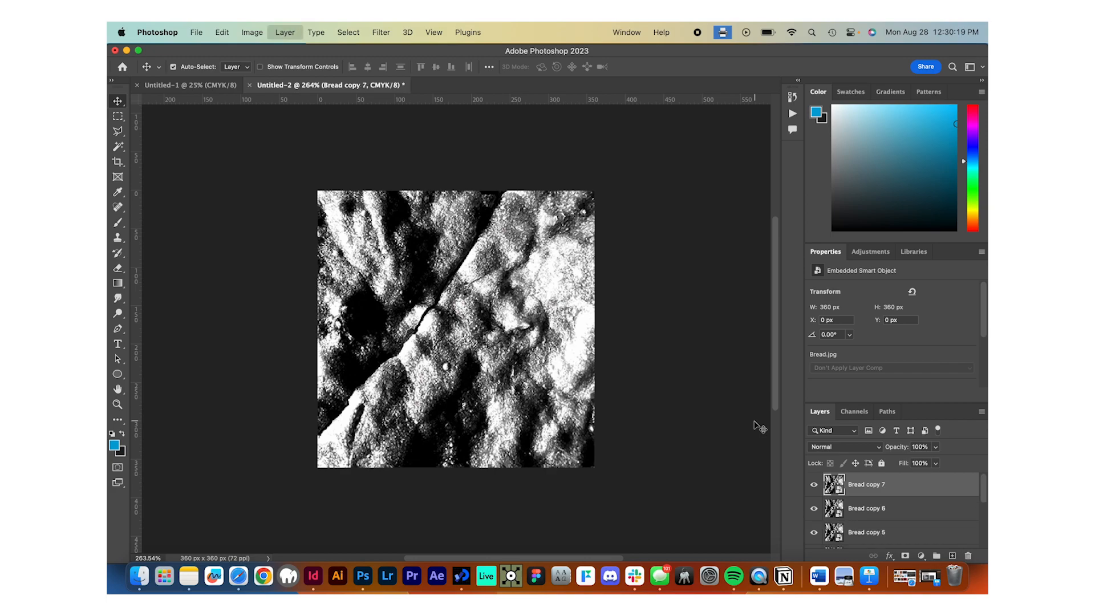
Set the opacity of the original Bread layer to 80% and of Bread copy to 60%.
scroll(925, 502, "down", 5)
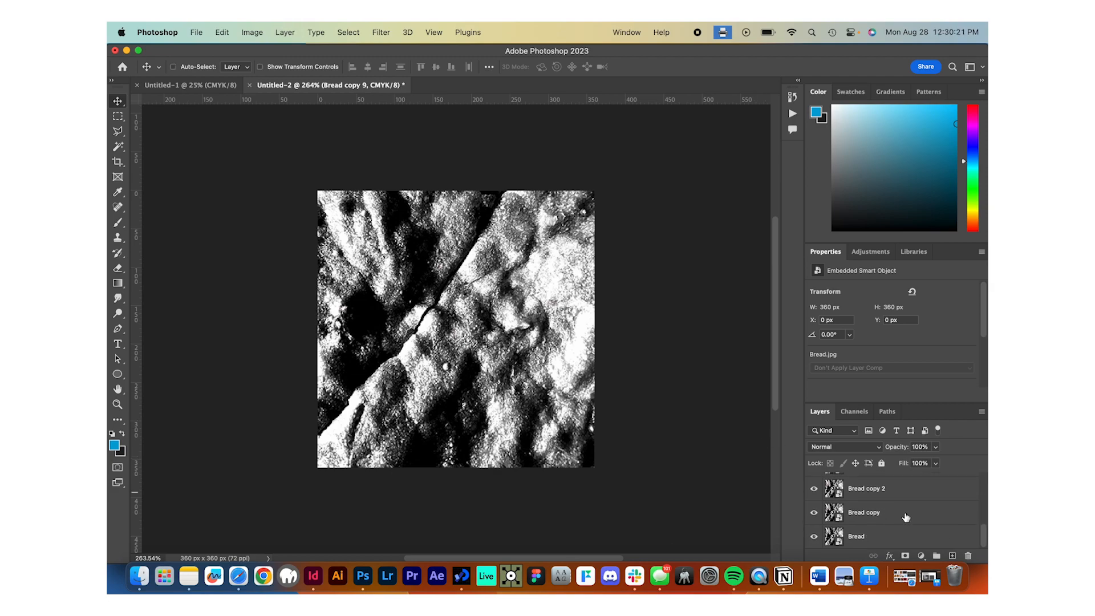
left_click(866, 539)
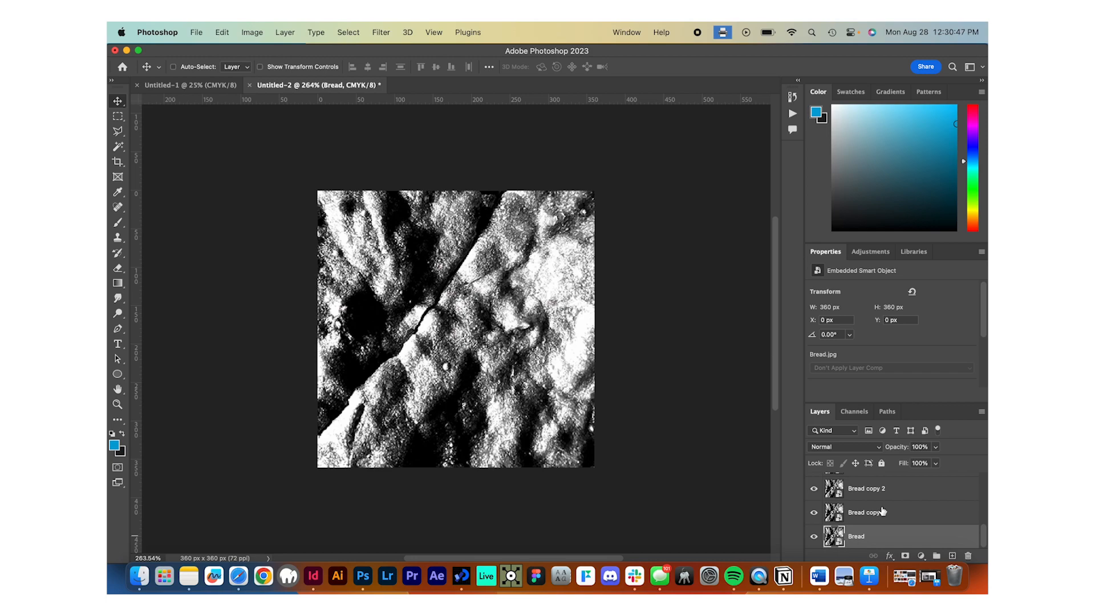
left_click(918, 446)
type("80")
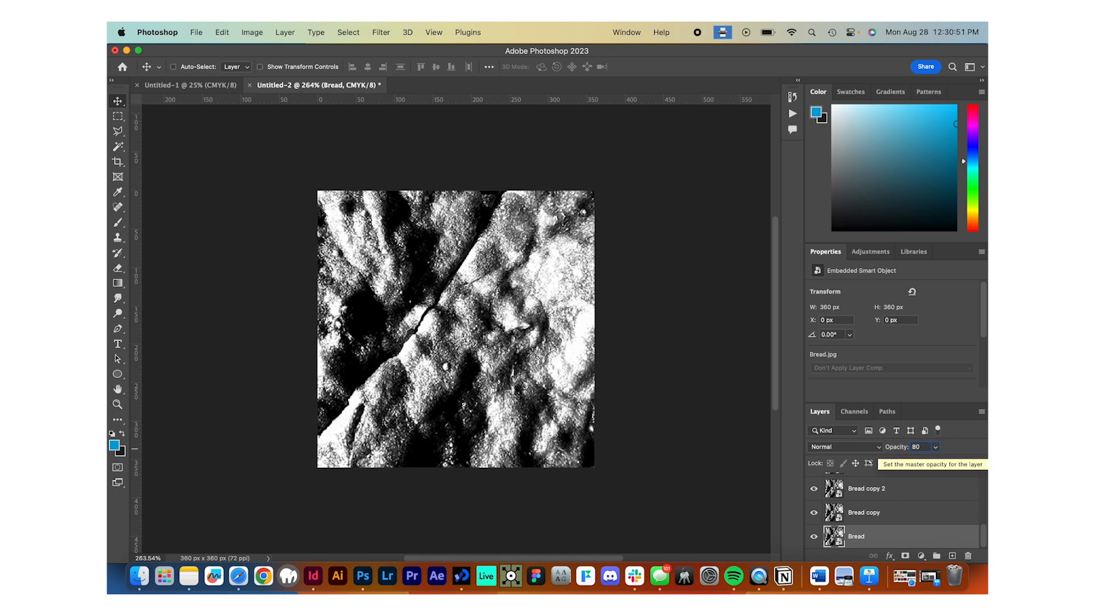
left_click(896, 510)
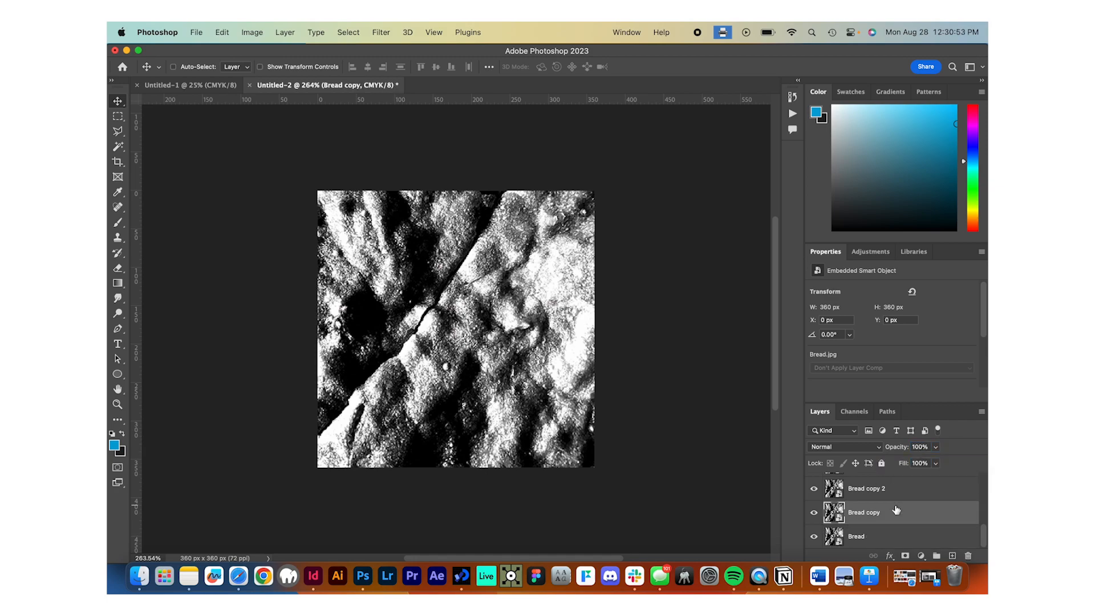
left_click(919, 447)
type("60")
Set the opacity of Bread copy 2 to 40% and lower the opacity of Bread copy 3.
left_click(890, 491)
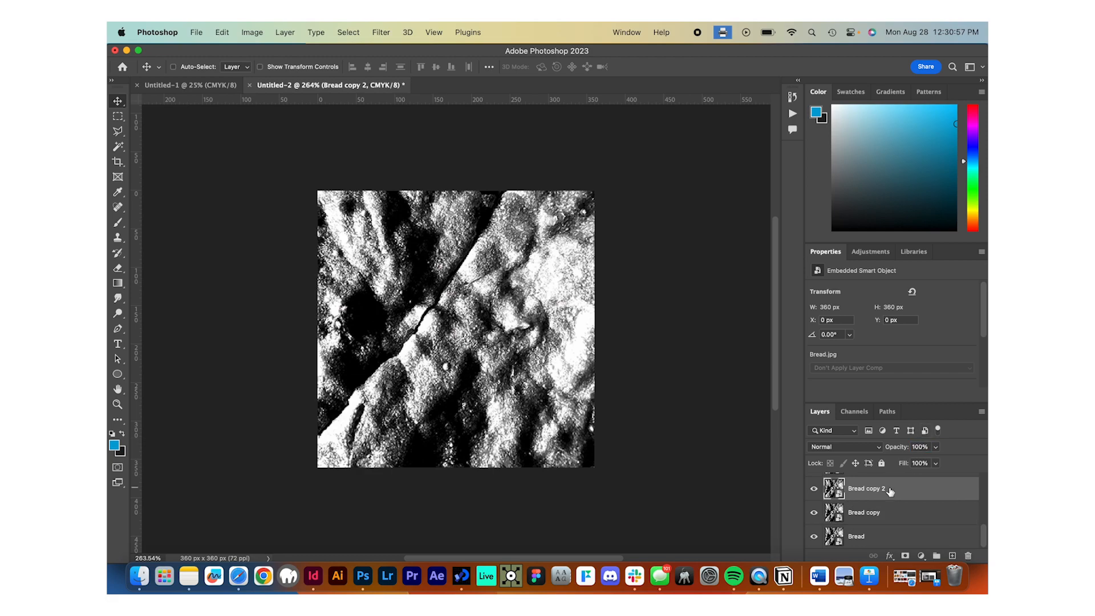
left_click(919, 446)
type("40")
scroll(900, 510, "up", 1)
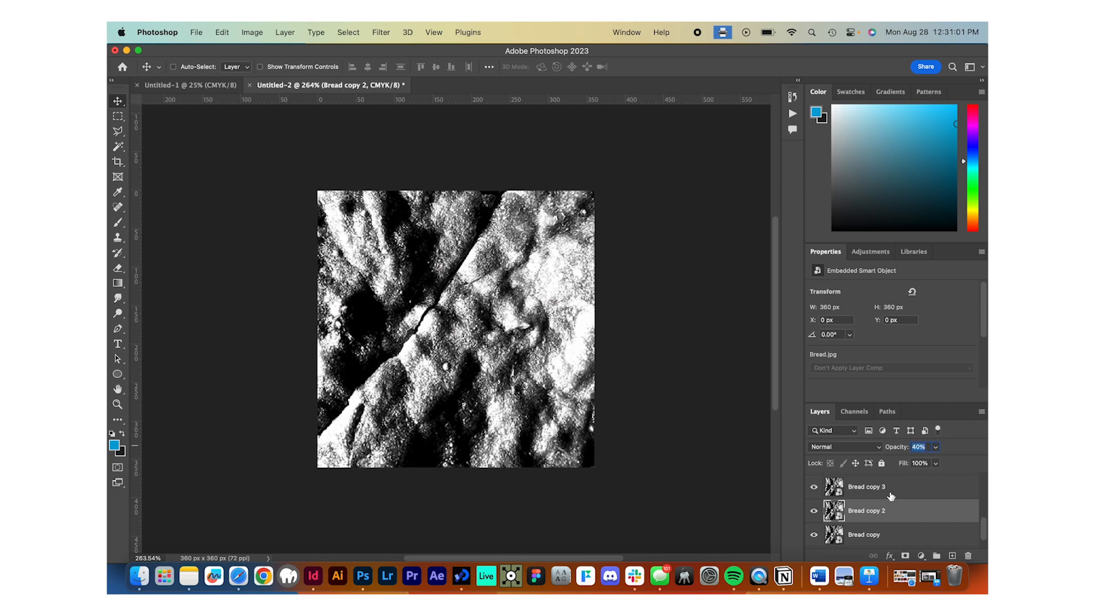
left_click(889, 492)
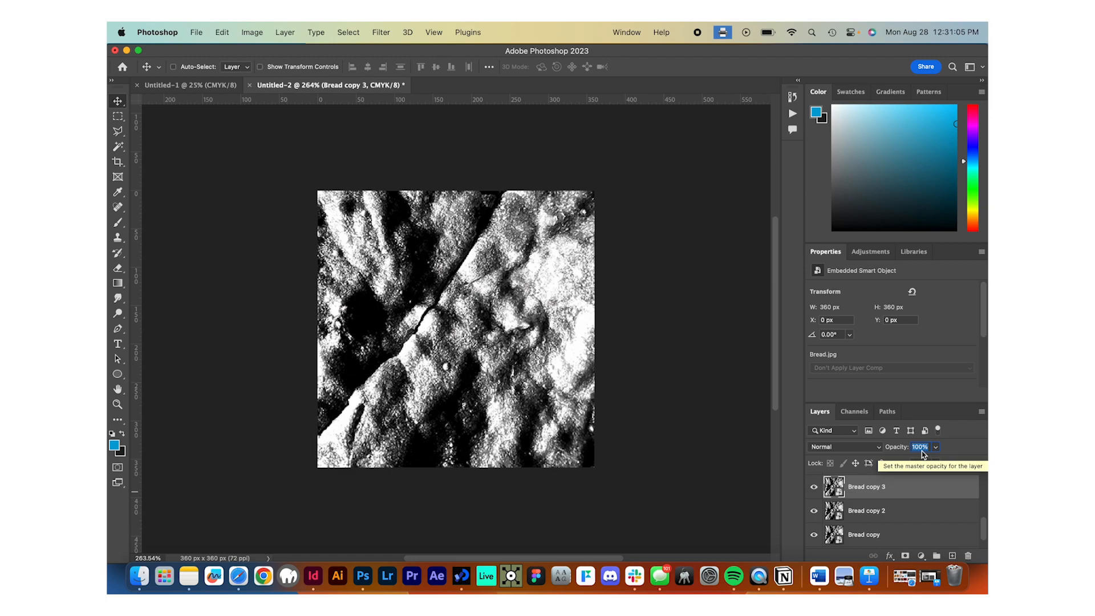
Set the opacity of Bread copy 4 to 0% and of Bread copy 5 to 20%.
scroll(899, 493, "up", 2)
left_click(894, 498)
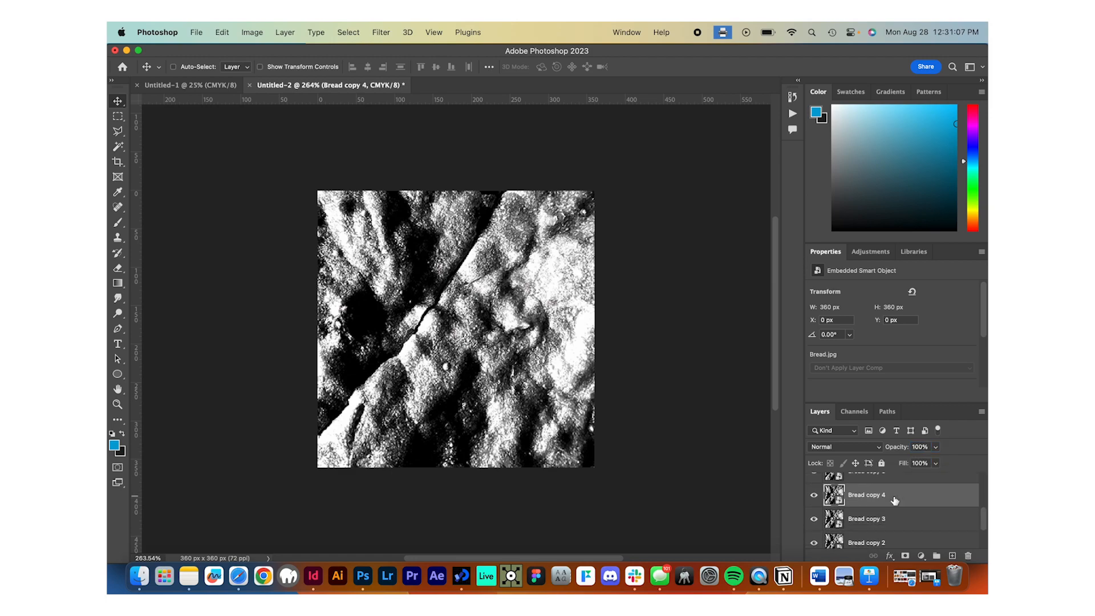
left_click(921, 446)
type("0")
scroll(896, 483, "up", 2)
left_click(890, 509)
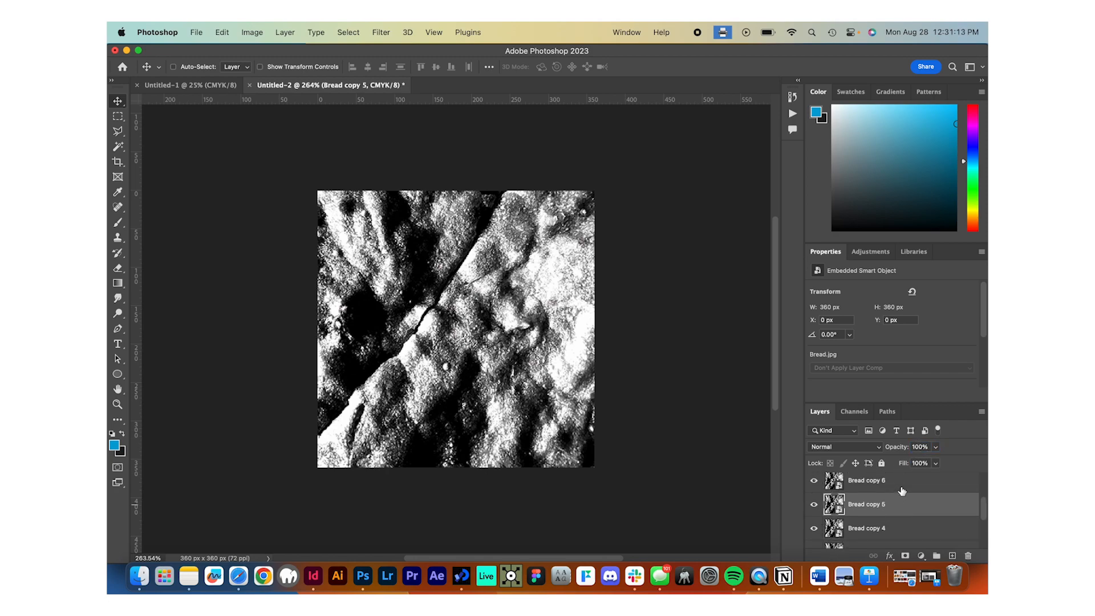
left_click(921, 446)
type("20")
Set the opacity of Bread copy 6 to 40% and of Bread copy 7 to 60%.
left_click(895, 485)
left_click(921, 447)
type("40")
key("Return")
scroll(874, 488, "up", 2)
left_click(873, 494)
left_click(919, 450)
type("60")
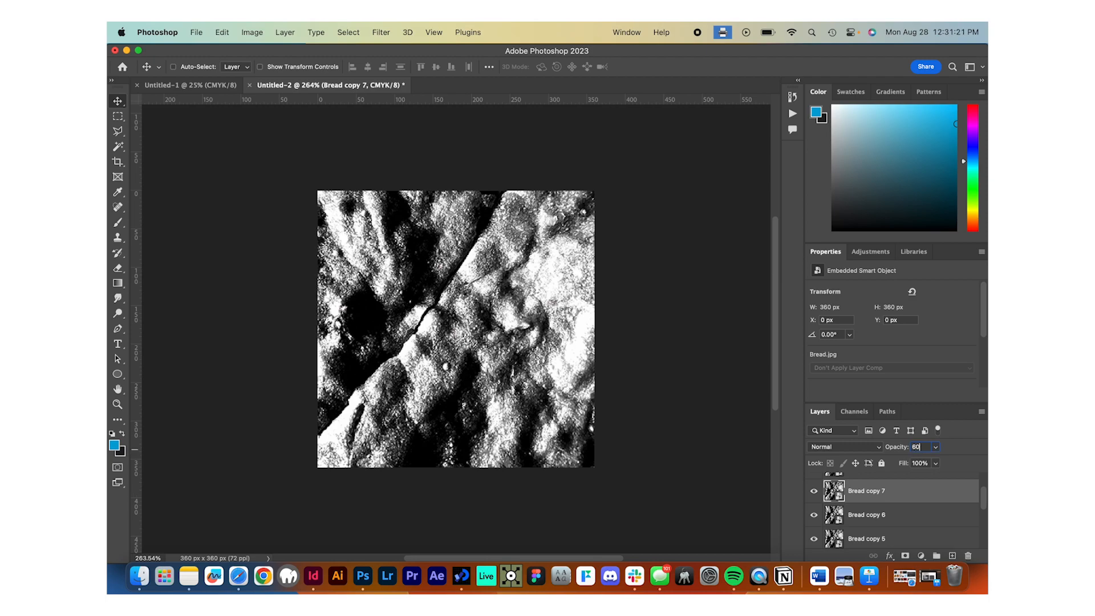
Set the opacity of Bread copy 8 to 80%.
scroll(910, 479, "up", 1)
left_click(913, 486)
left_click(919, 446)
key("super+j")
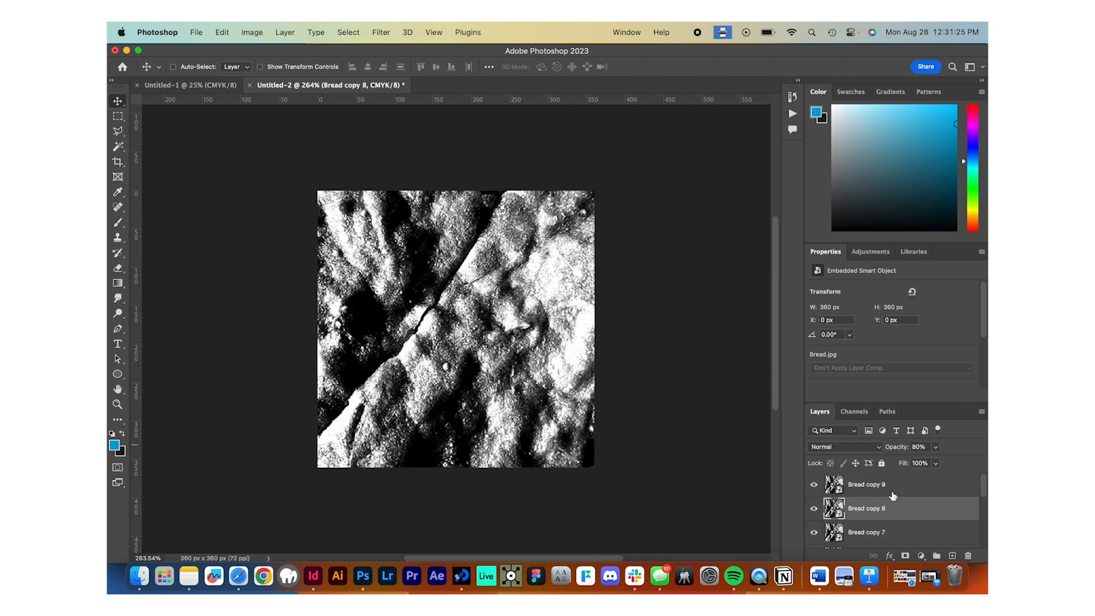
Compare the opacity of the topmost layer, Bread copy 9, with that of the bottommost Bread layer.
left_click(916, 448)
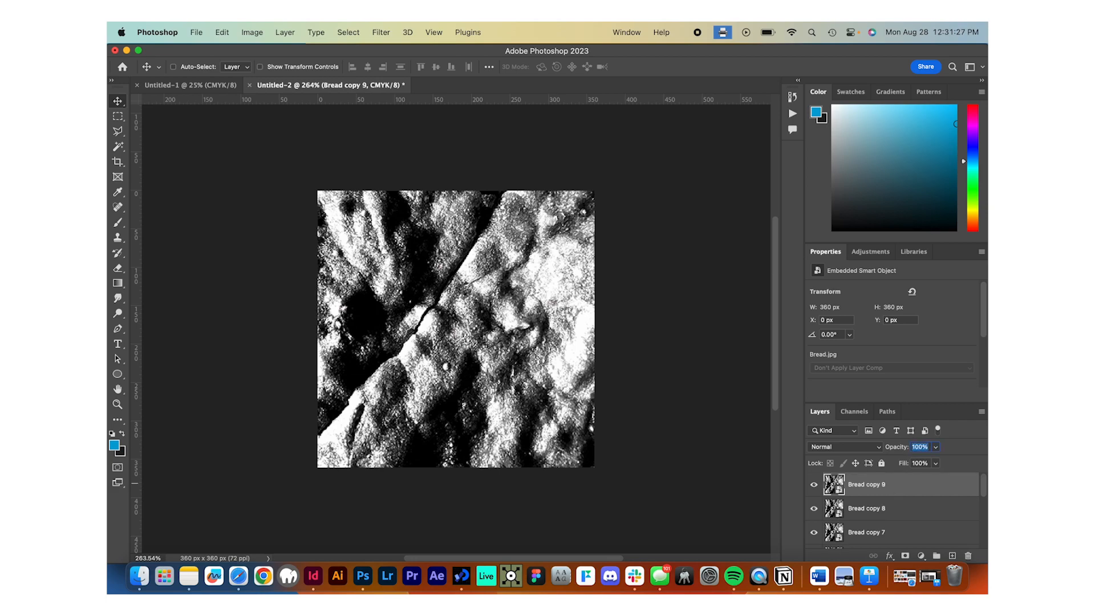
scroll(917, 490, "down", 5)
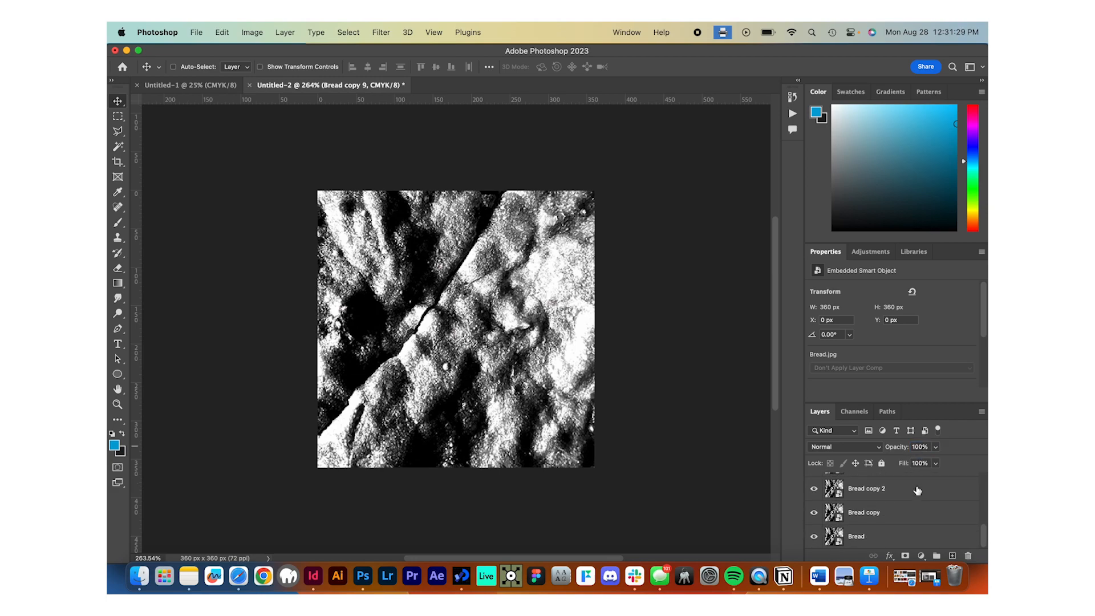
scroll(917, 490, "up", 4)
scroll(915, 503, "up", 2)
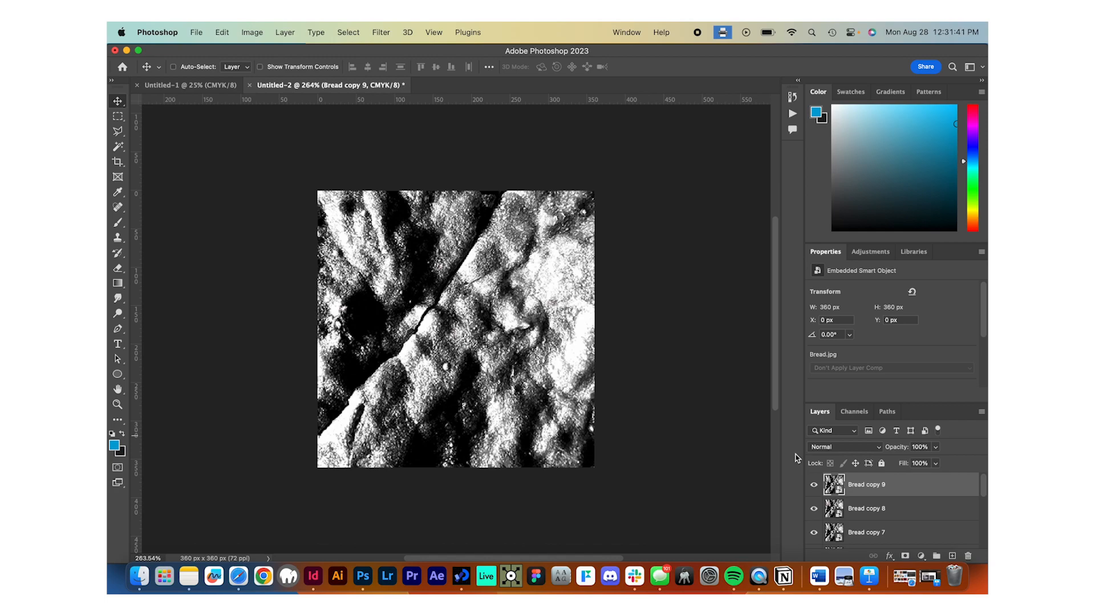
scroll(944, 520, "down", 5)
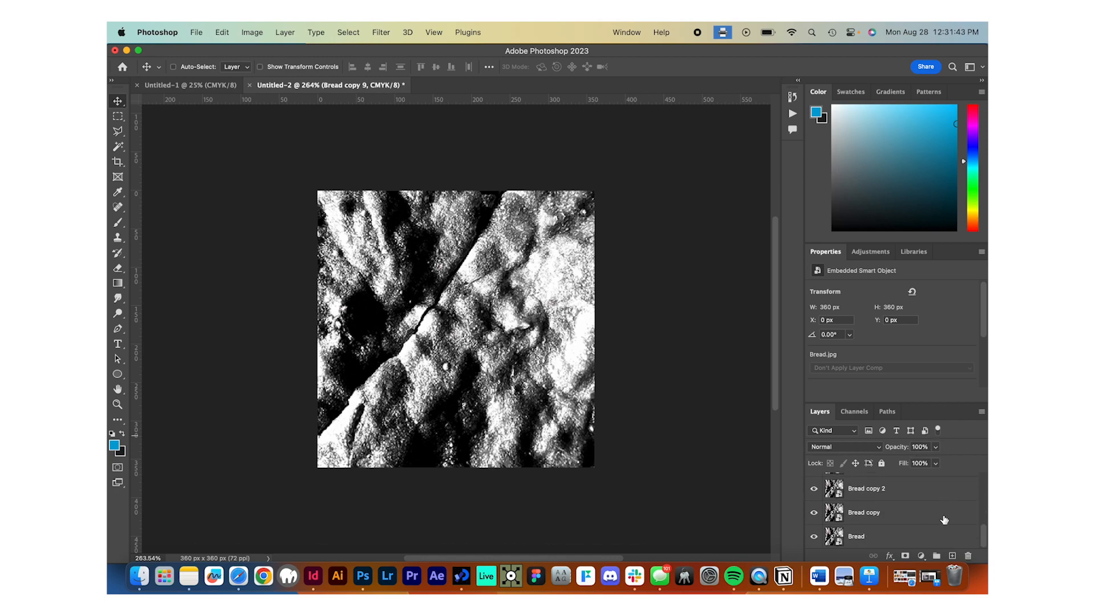
left_click(886, 538)
scroll(886, 531, "up", 5)
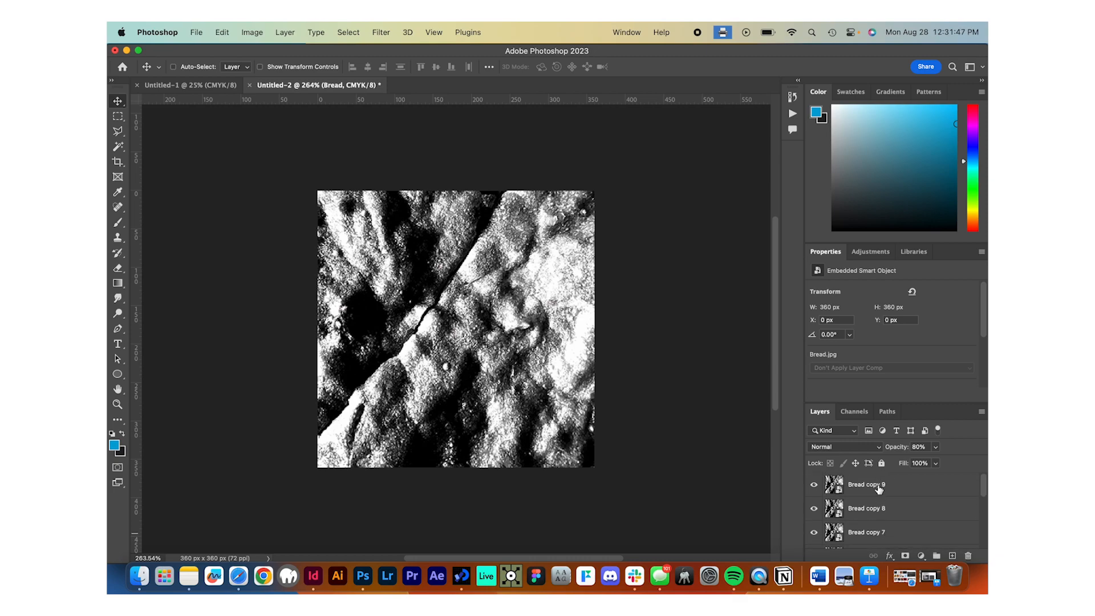
left_click(879, 489)
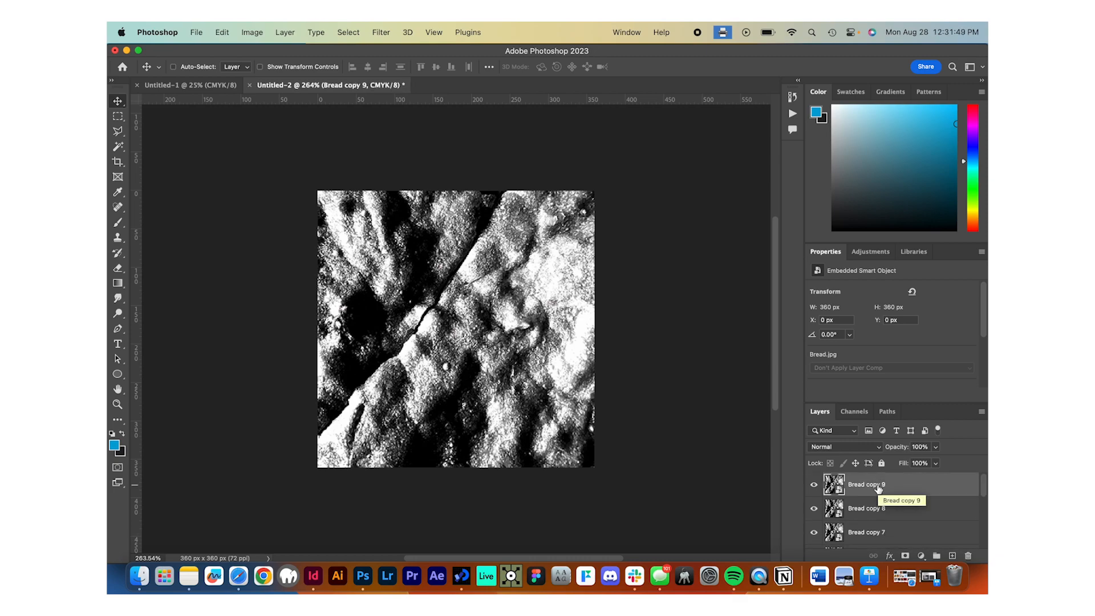
scroll(880, 488, "down", 5)
left_click(867, 536)
scroll(868, 536, "up", 2)
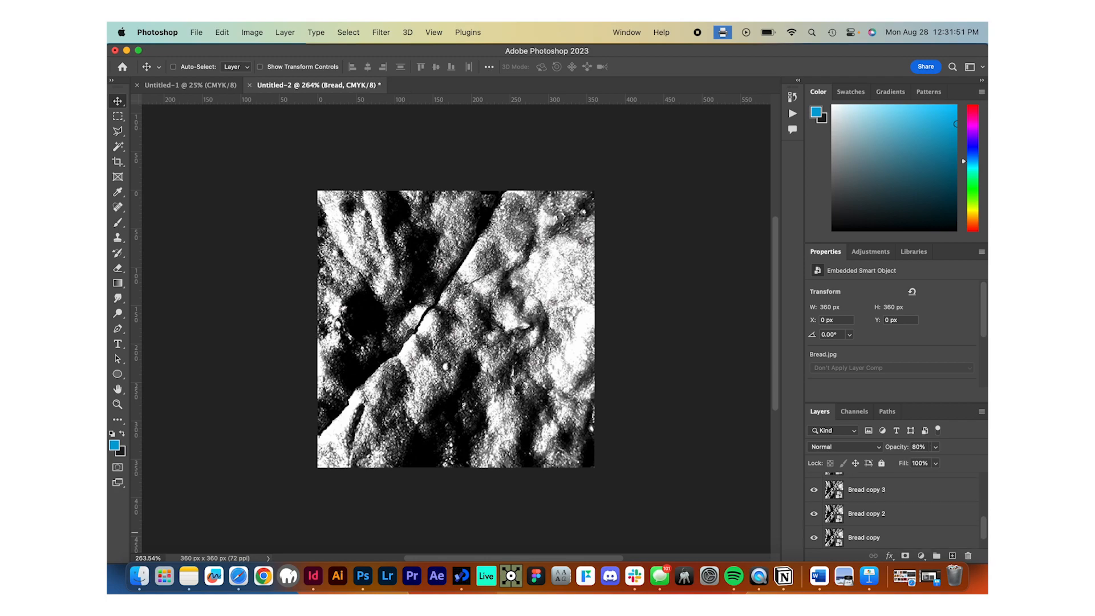
scroll(867, 536, "down", 2)
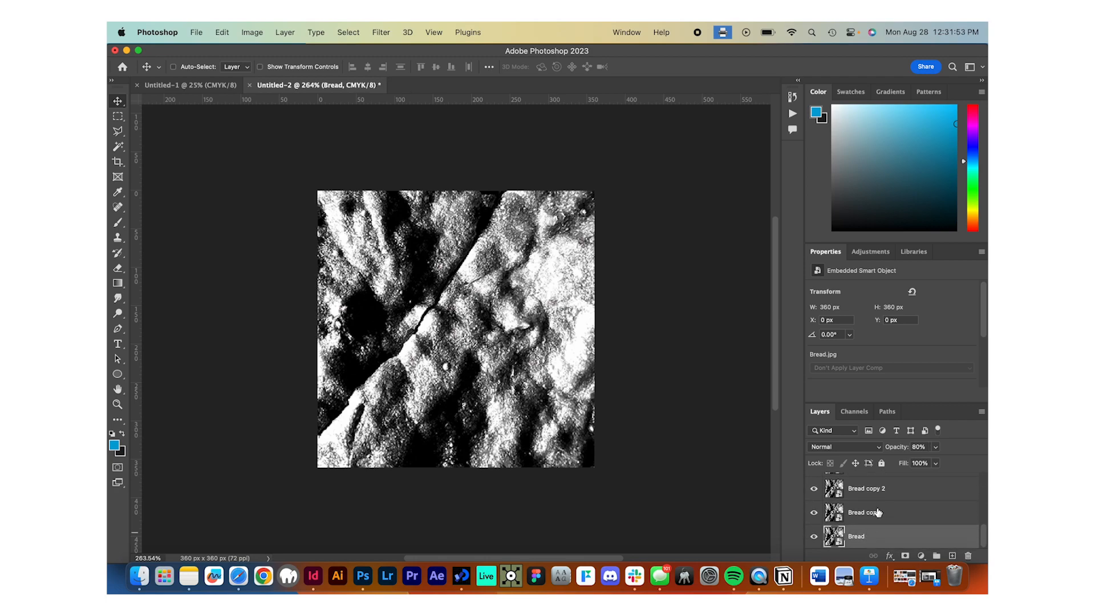
Check the opacity of each layer in turn, from Bread copy up to Bread copy 9.
left_click(878, 512)
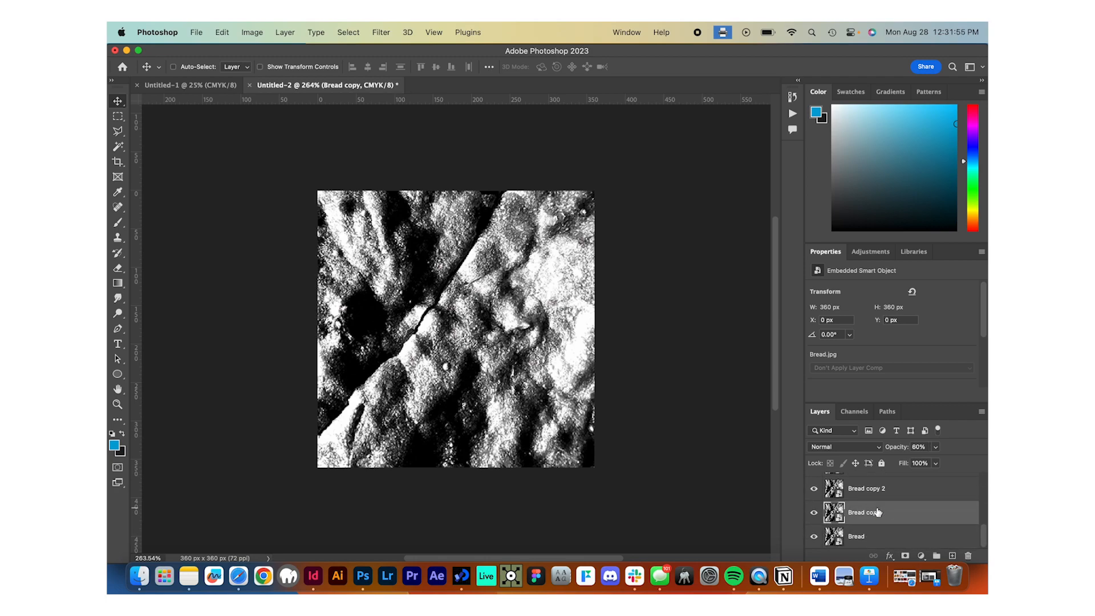
left_click(883, 494)
scroll(883, 499, "up", 2)
left_click(883, 499)
scroll(884, 499, "up", 1)
left_click(883, 494)
scroll(883, 494, "up", 1)
left_click(883, 492)
scroll(883, 490, "up", 1)
left_click(884, 486)
scroll(883, 488, "up", 1)
left_click(882, 488)
scroll(882, 490, "up", 2)
left_click(878, 507)
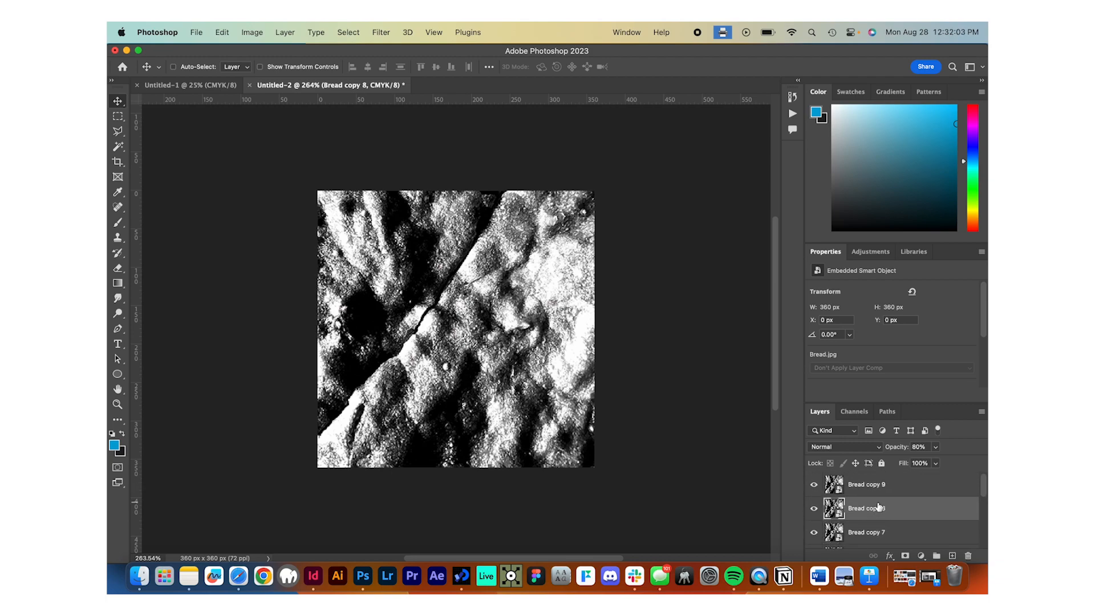
left_click(881, 491)
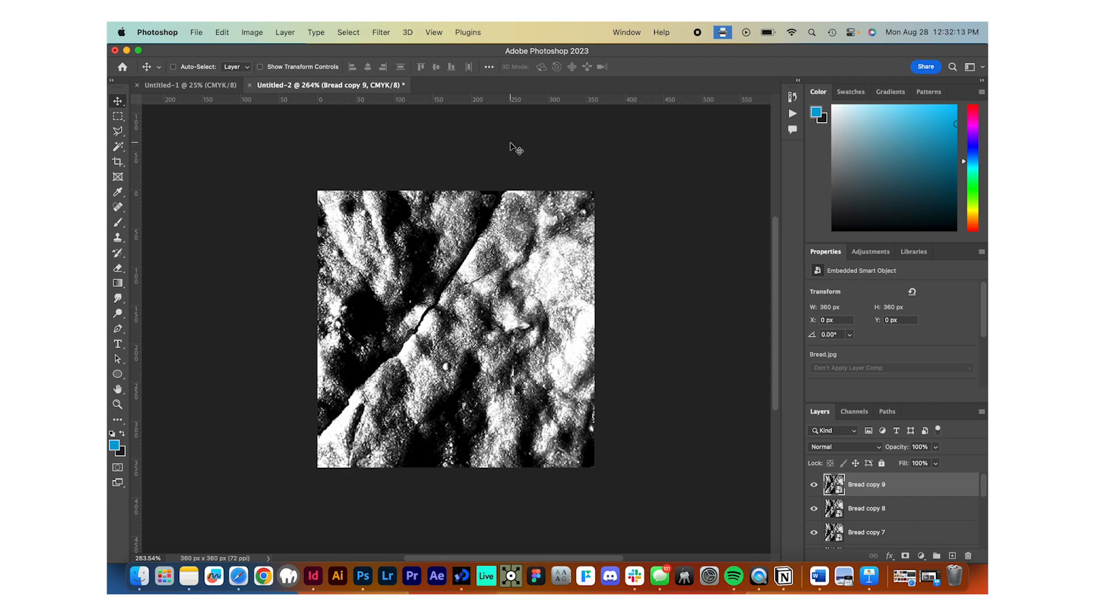
Show the Timeline and create a frame animation in it.
left_click(626, 33)
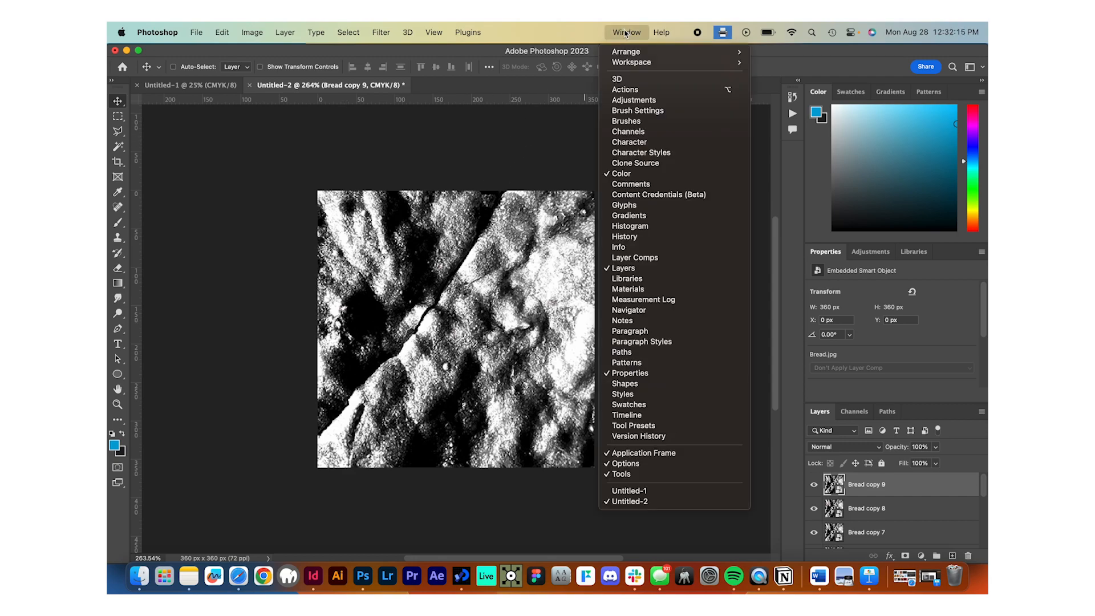
left_click(627, 415)
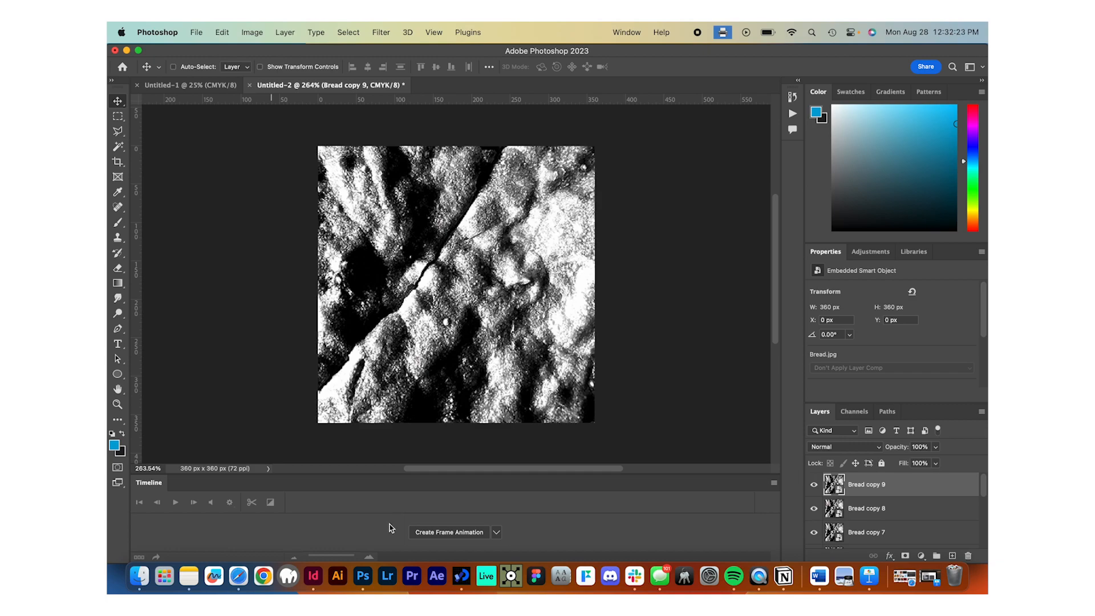
left_click(496, 532)
left_click(502, 530)
left_click(500, 532)
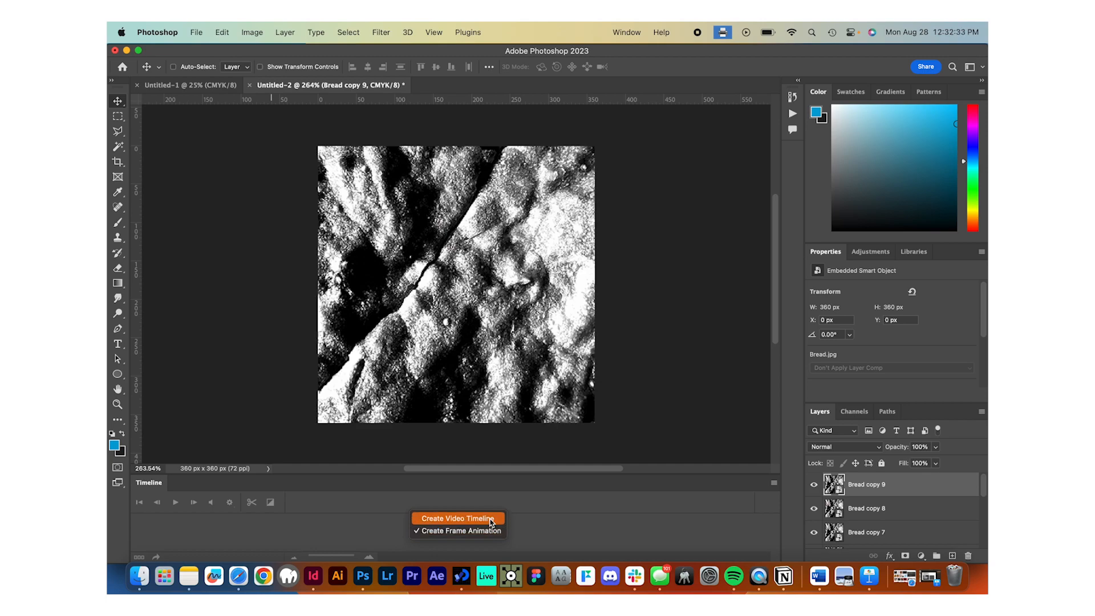
left_click(550, 527)
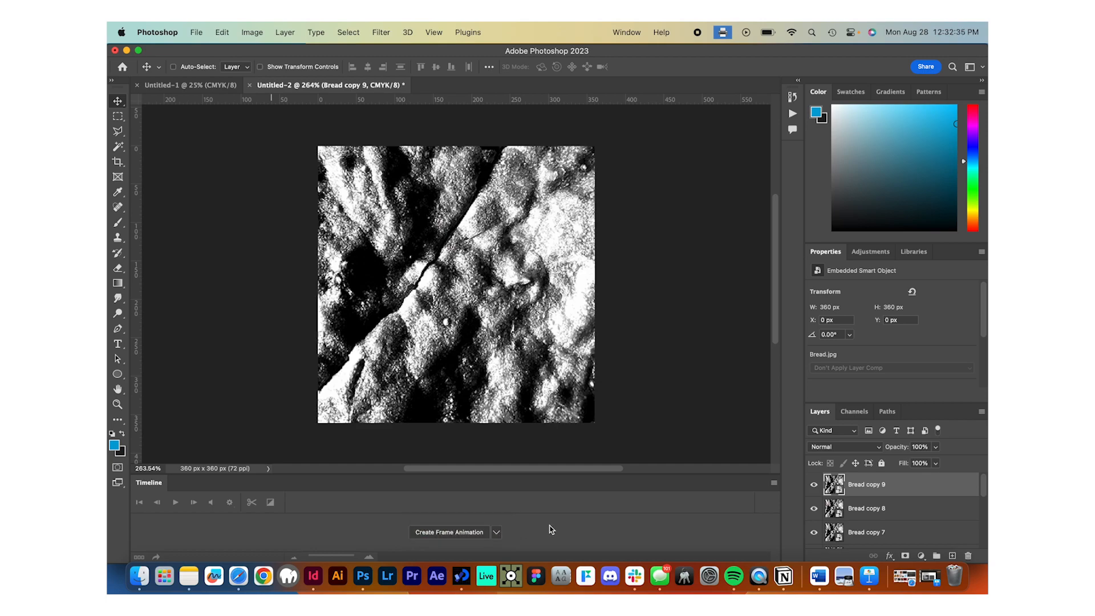
left_click(500, 535)
left_click(540, 536)
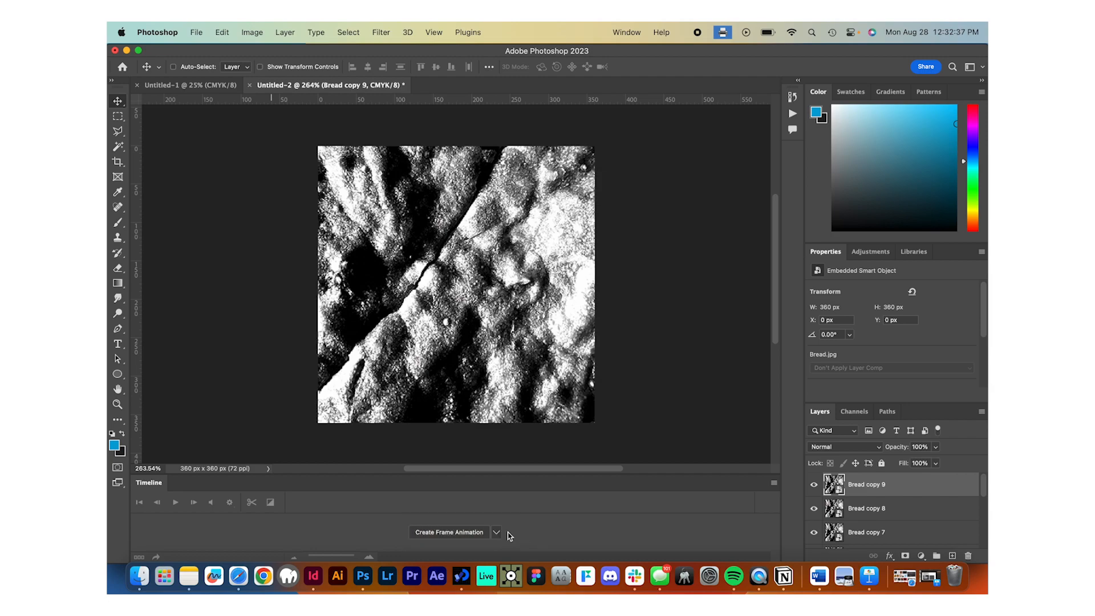
left_click(449, 532)
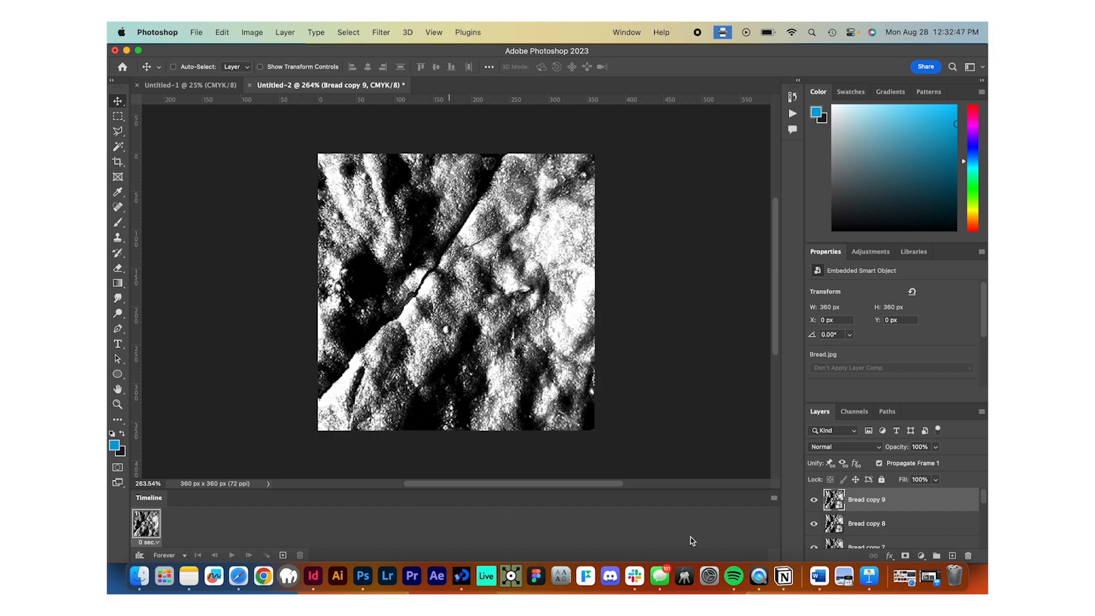
Make animation frames from all the Bread layers and check the layer visibility for the first frame.
left_click(774, 498)
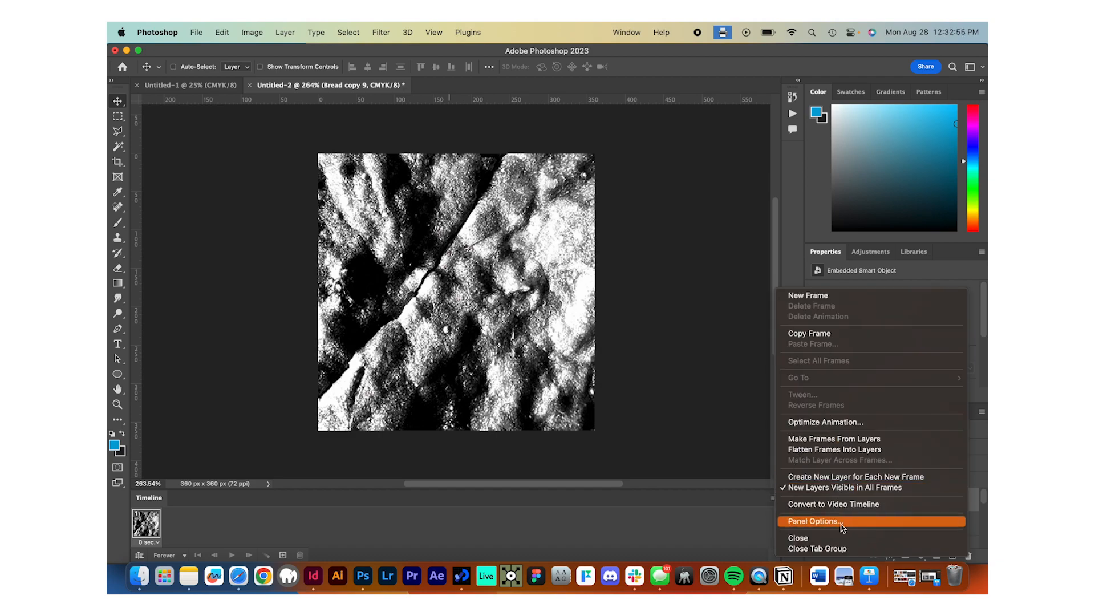
left_click(835, 440)
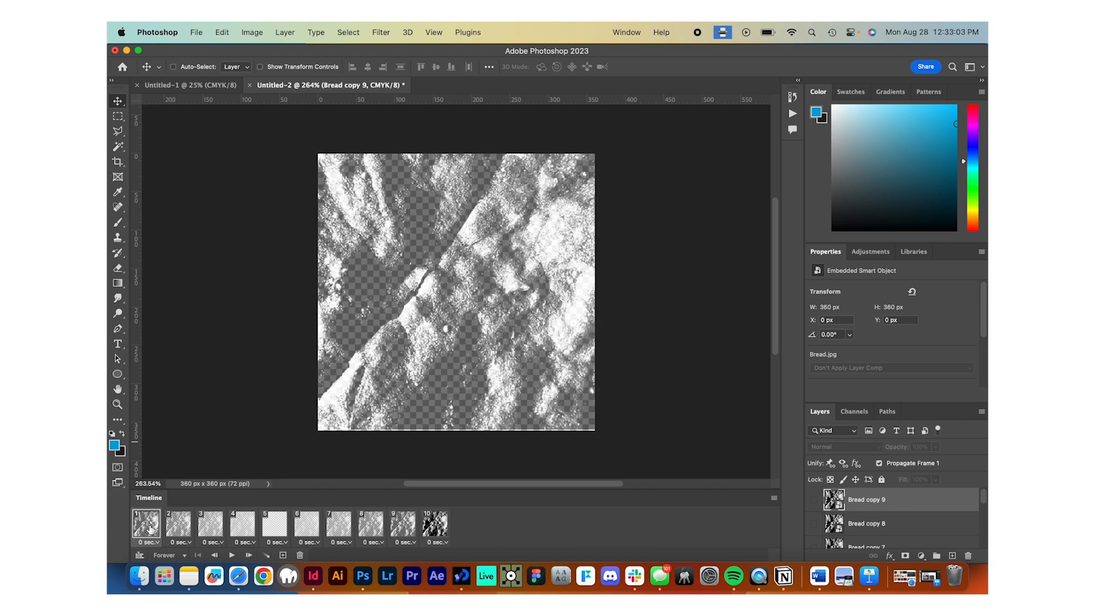
scroll(915, 527, "down", 5)
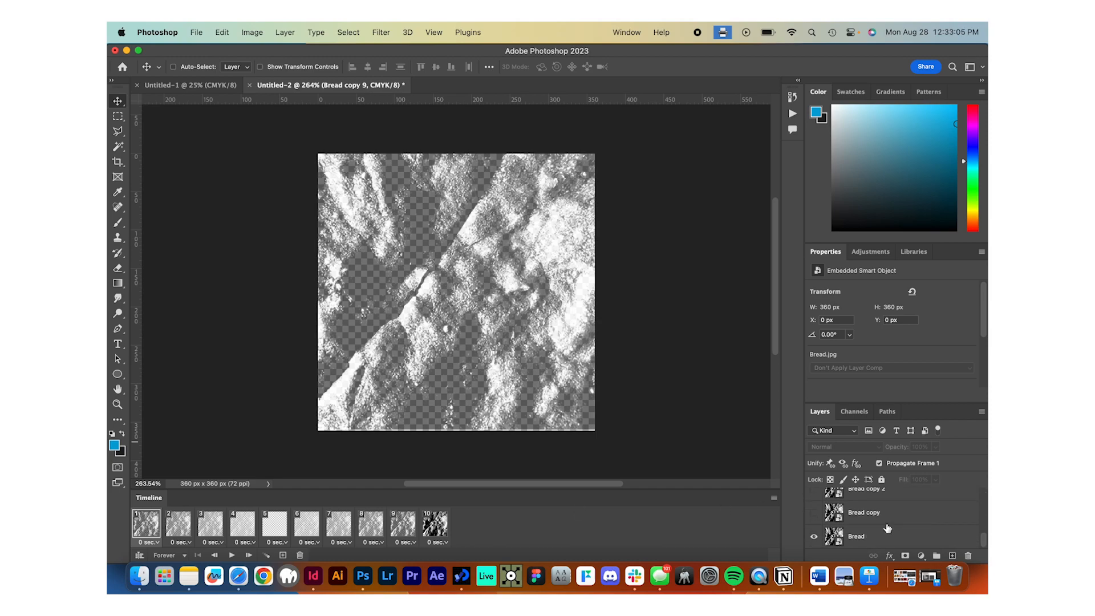
scroll(888, 527, "up", 5)
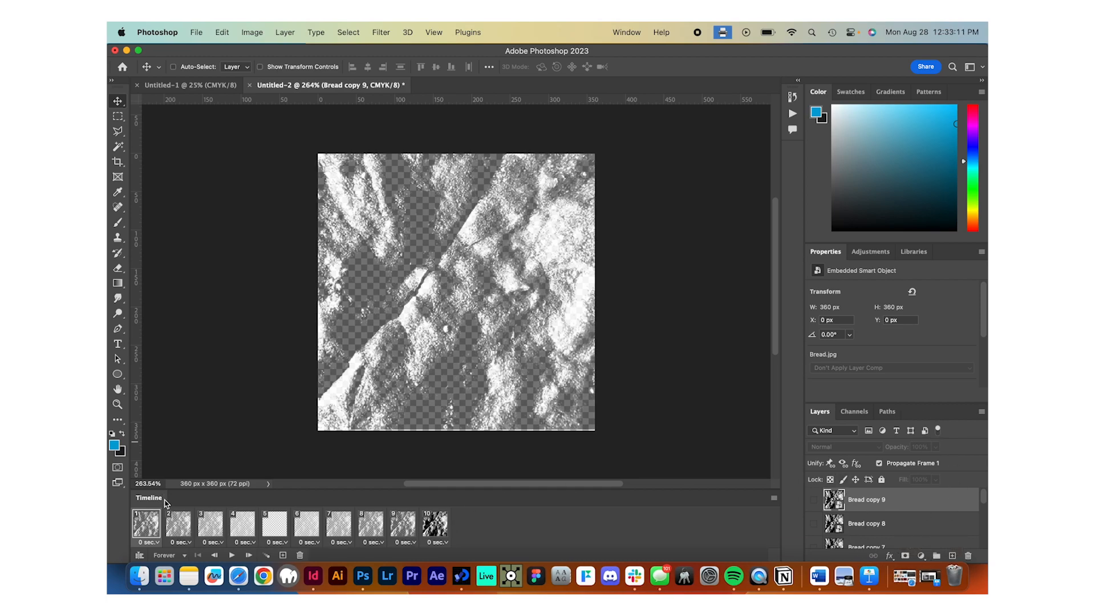
Examine the animation frames one after another, from frame 2 to frame 10.
left_click(176, 522)
left_click(215, 526)
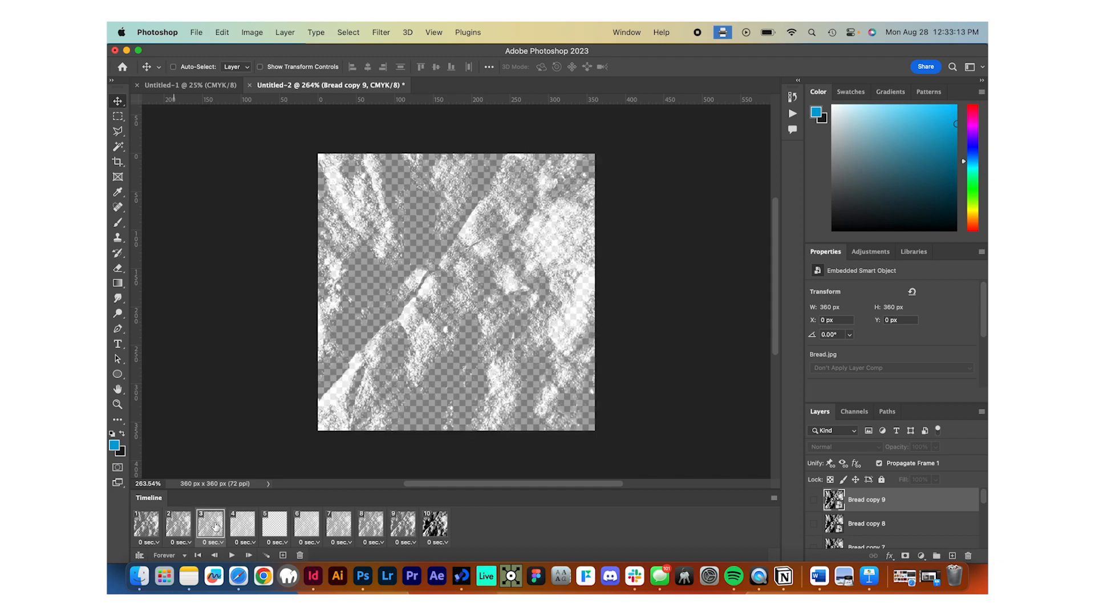
left_click(239, 529)
left_click(270, 533)
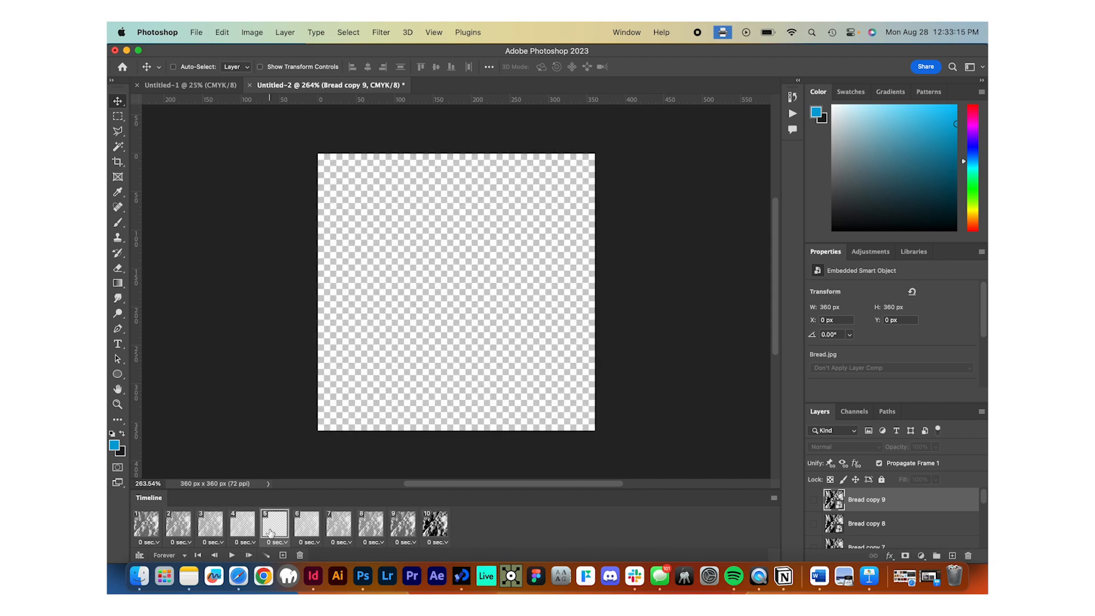
left_click(304, 532)
left_click(342, 529)
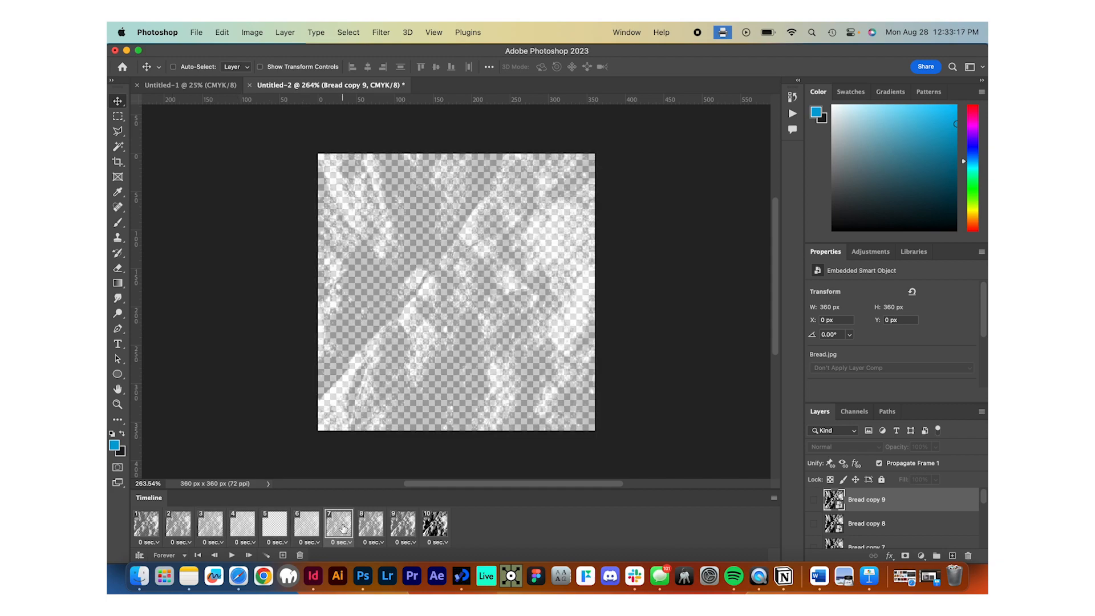
left_click(376, 527)
left_click(408, 529)
left_click(432, 530)
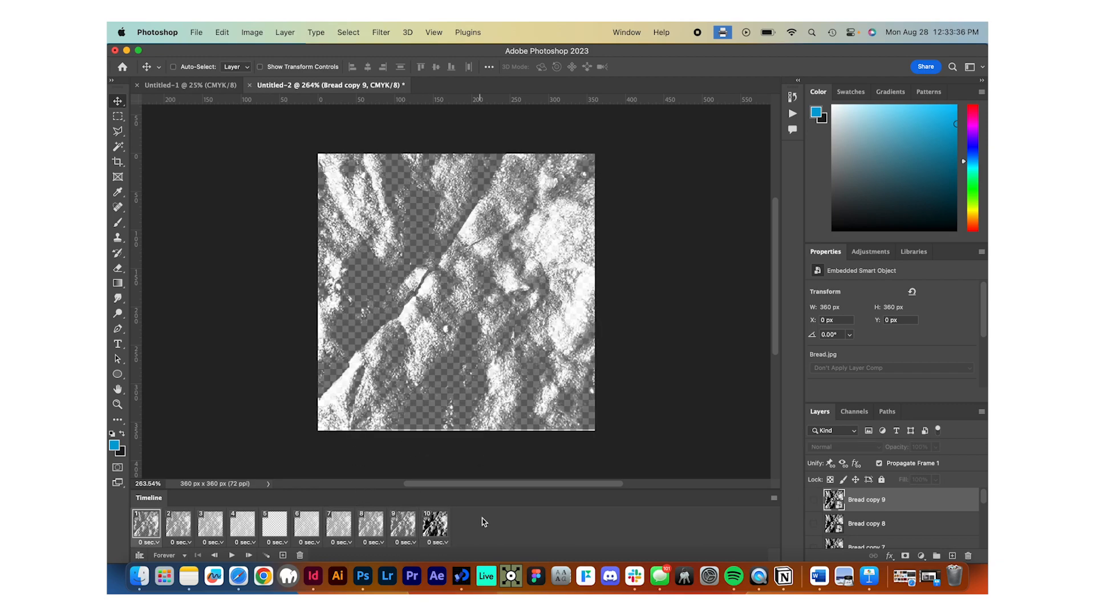
Select all ten animation frames and set their delay to 0.03 seconds.
left_click(156, 543)
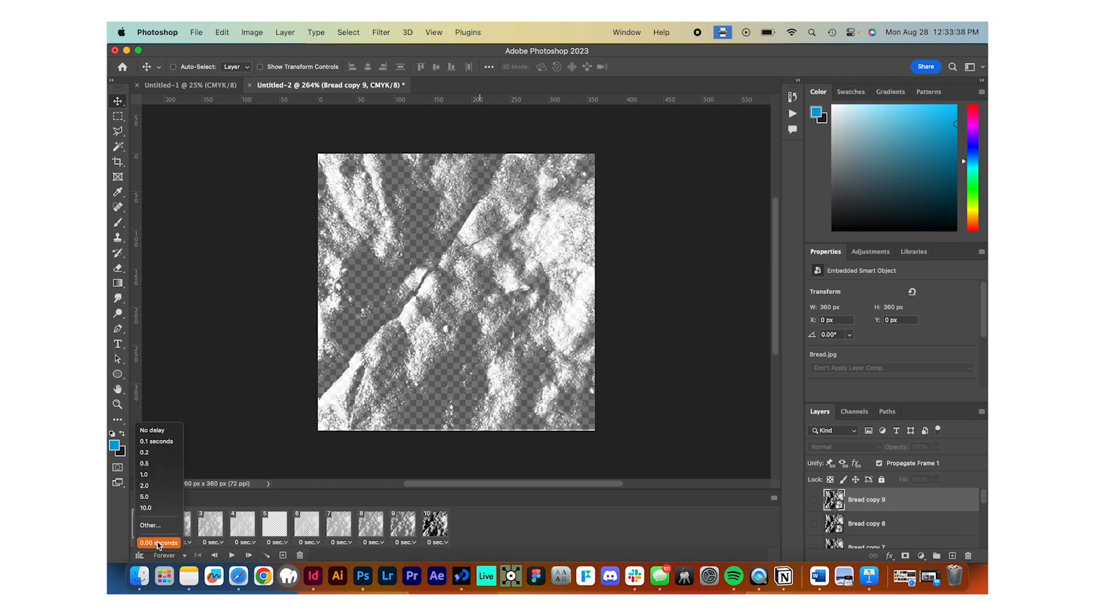
left_click(524, 544)
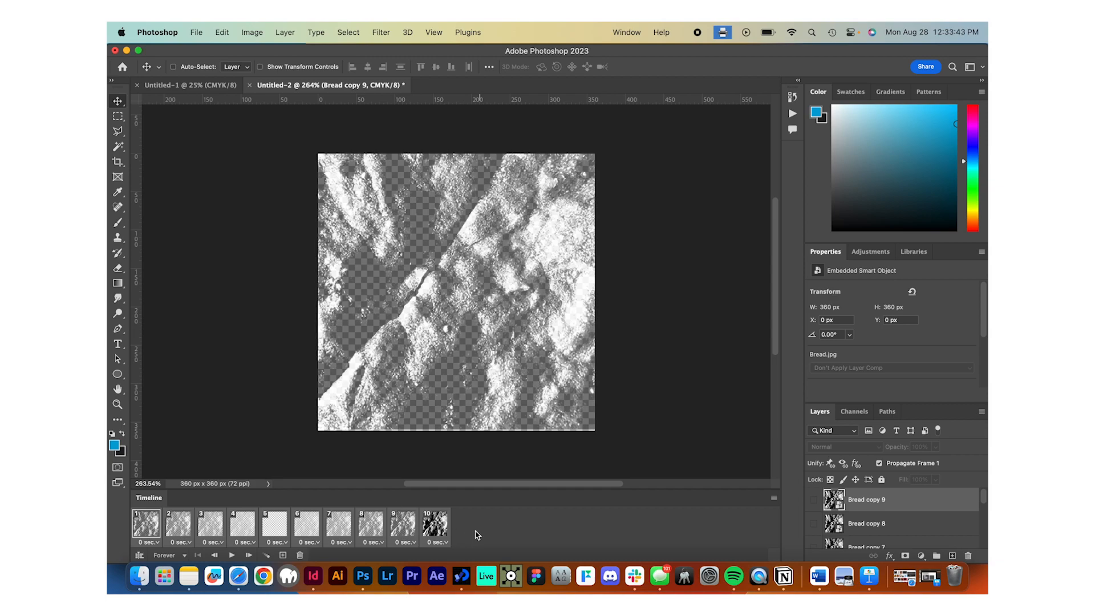
left_click(445, 533)
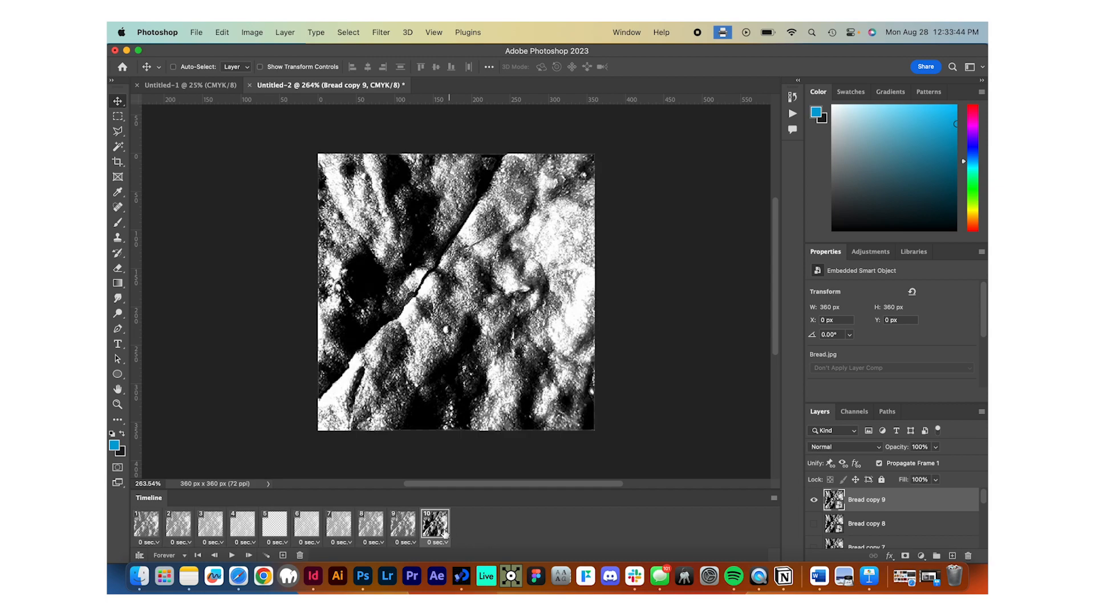
left_click(149, 543)
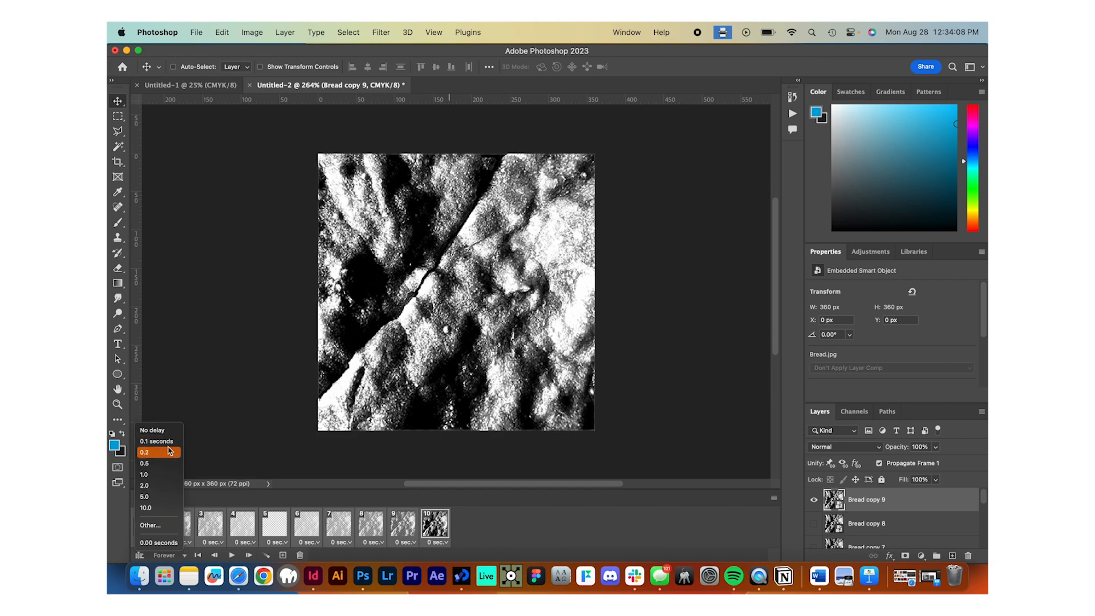
left_click(161, 528)
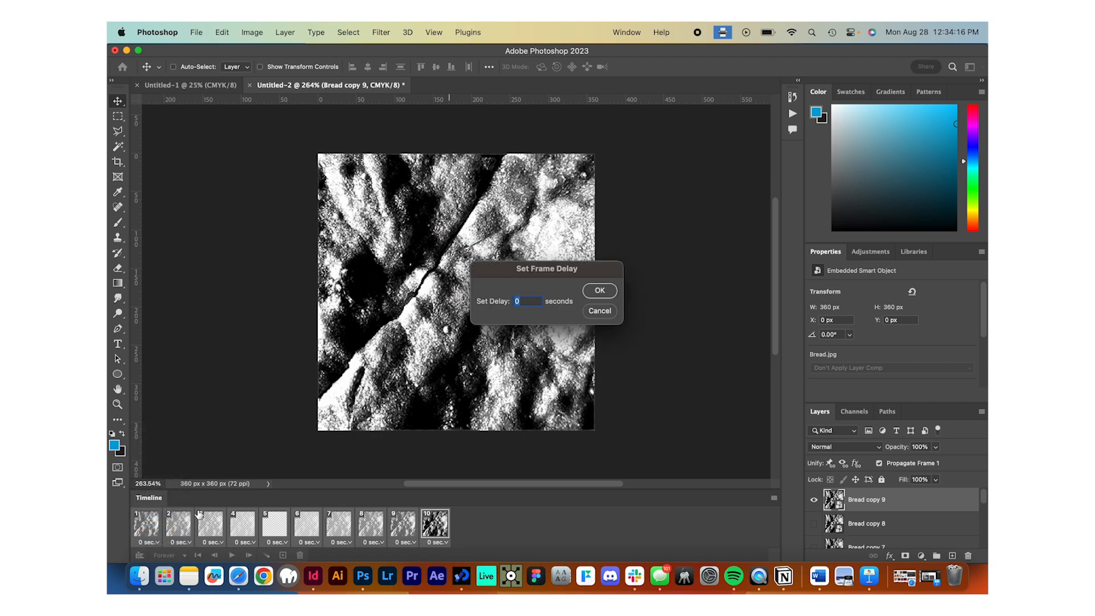
type(".03")
left_click(599, 291)
Play the frame animation from the first frame and stop it again.
left_click(155, 523)
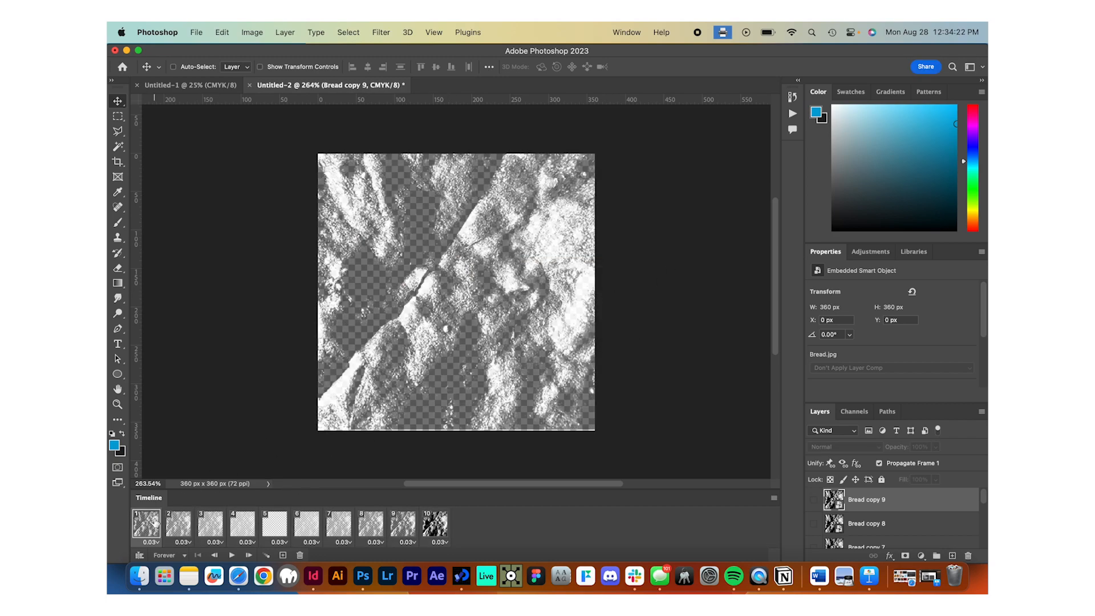
left_click(232, 556)
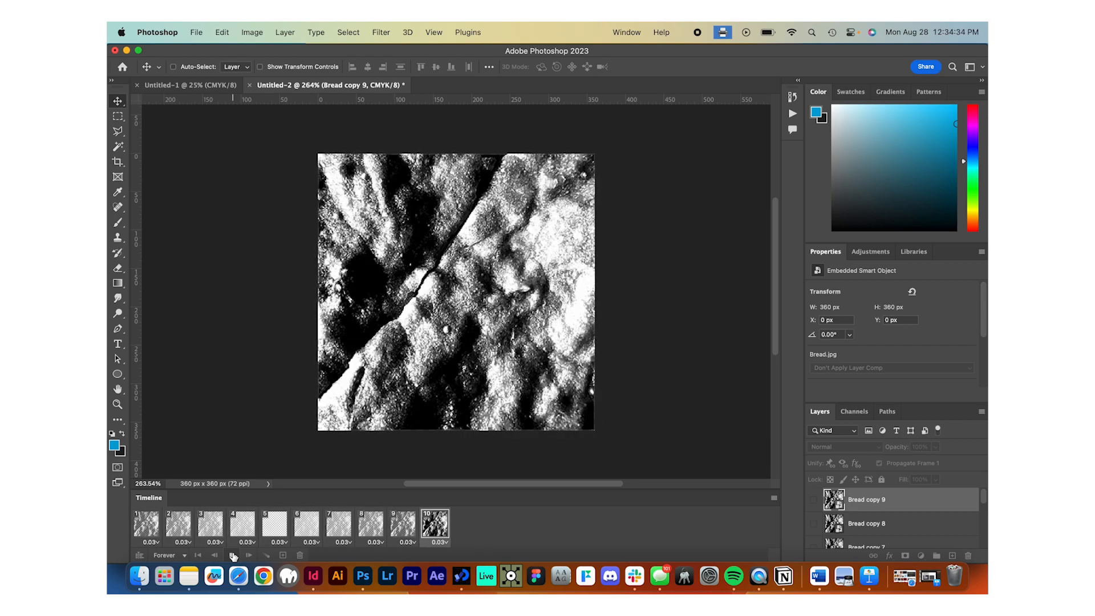
left_click(233, 556)
left_click(232, 555)
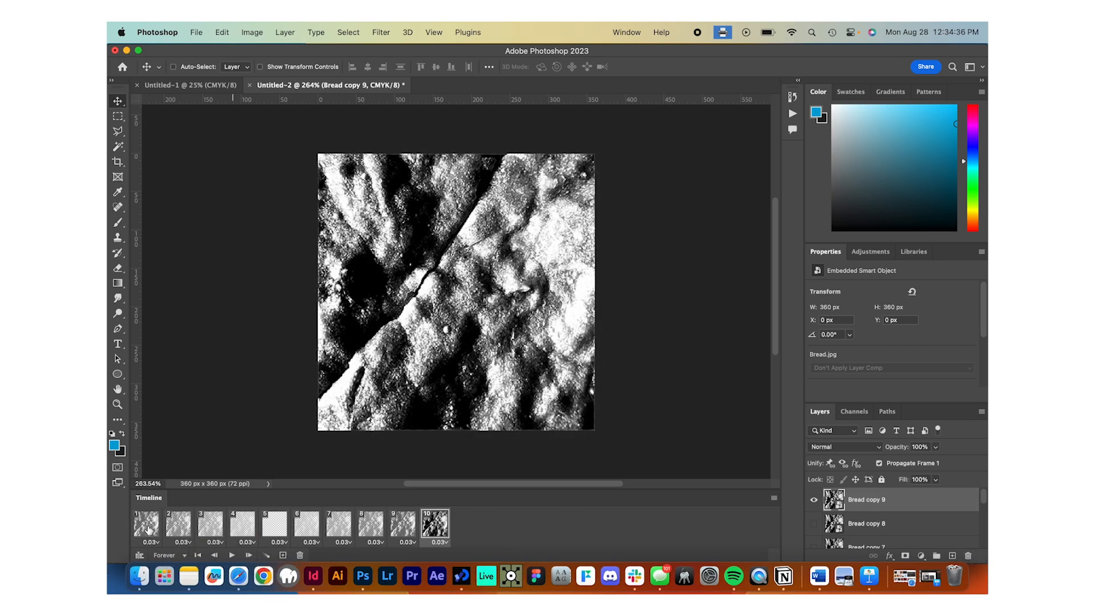
key("space")
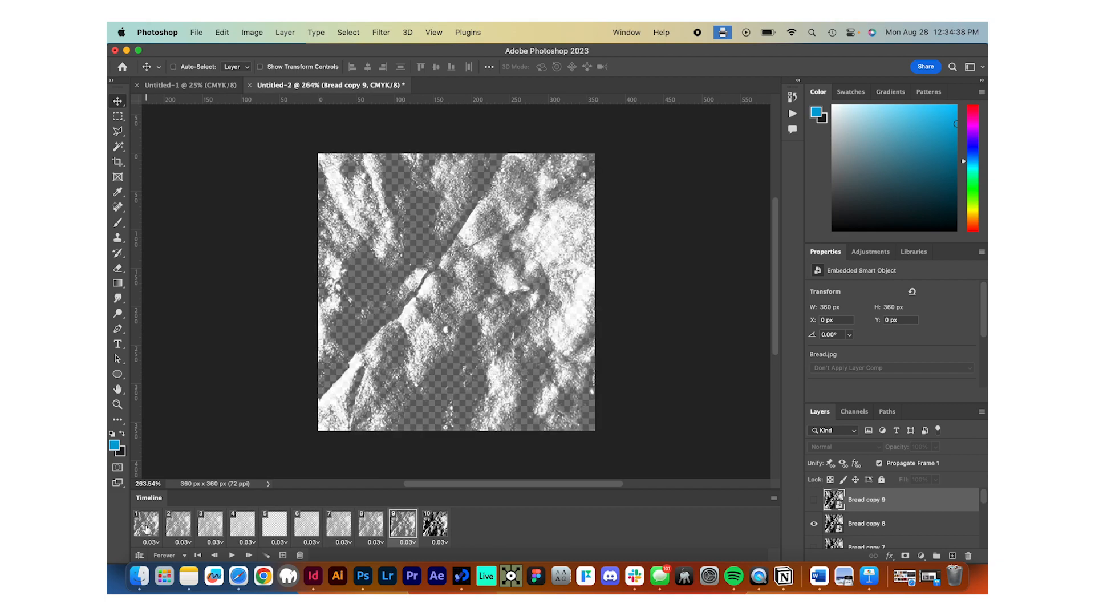
Set the animation's looping option to Once and play it.
left_click(182, 555)
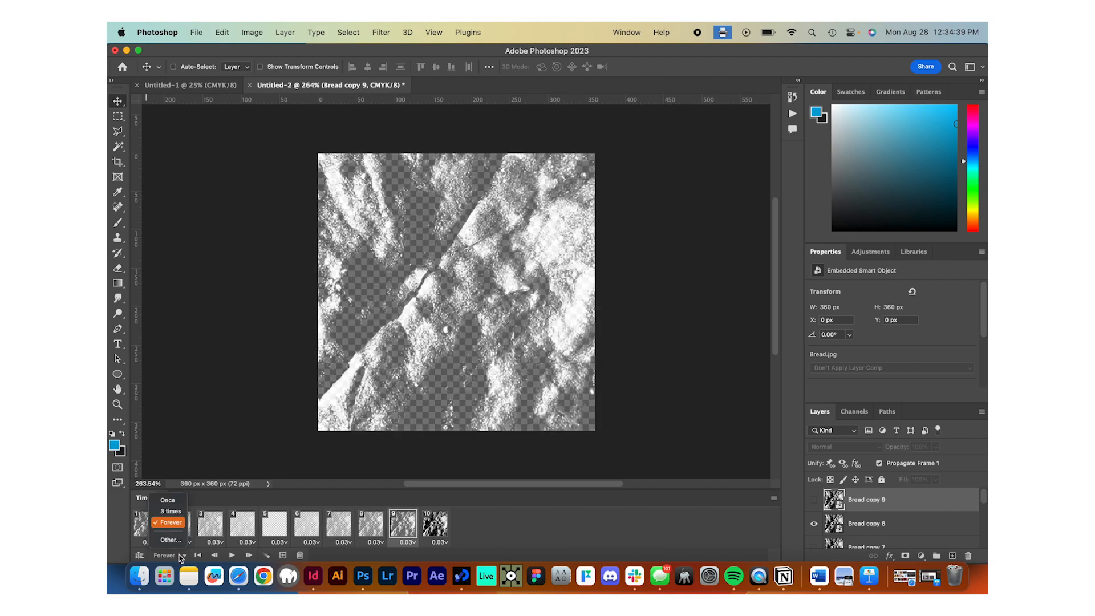
left_click(172, 503)
key("space")
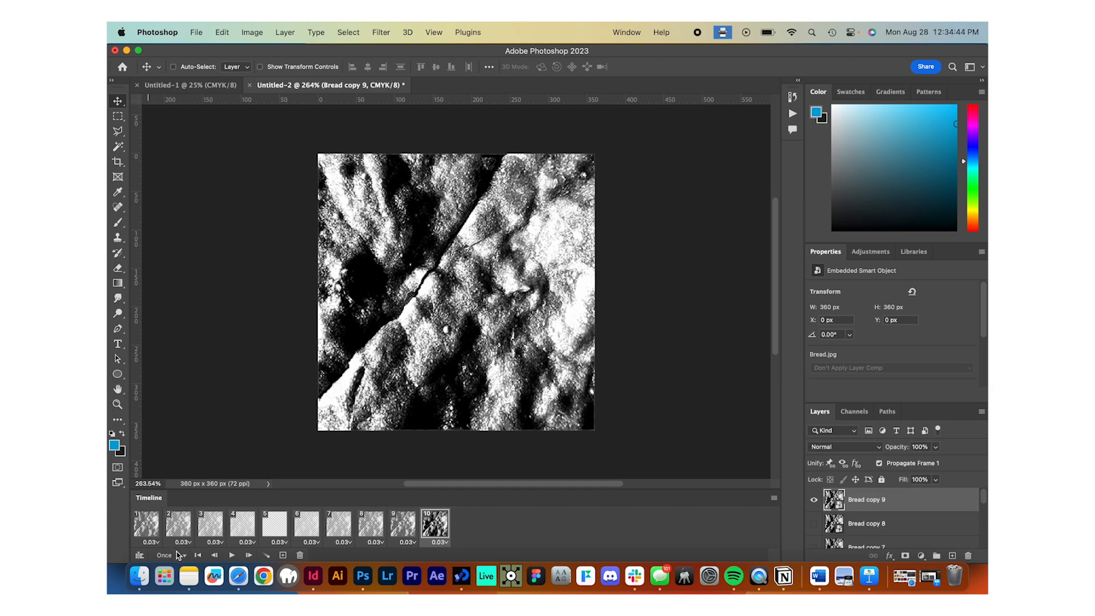
Set the looping option to Forever and play the animation from the first frame, stopping it after a few loops.
left_click(179, 555)
left_click(170, 522)
left_click(145, 532)
key("space")
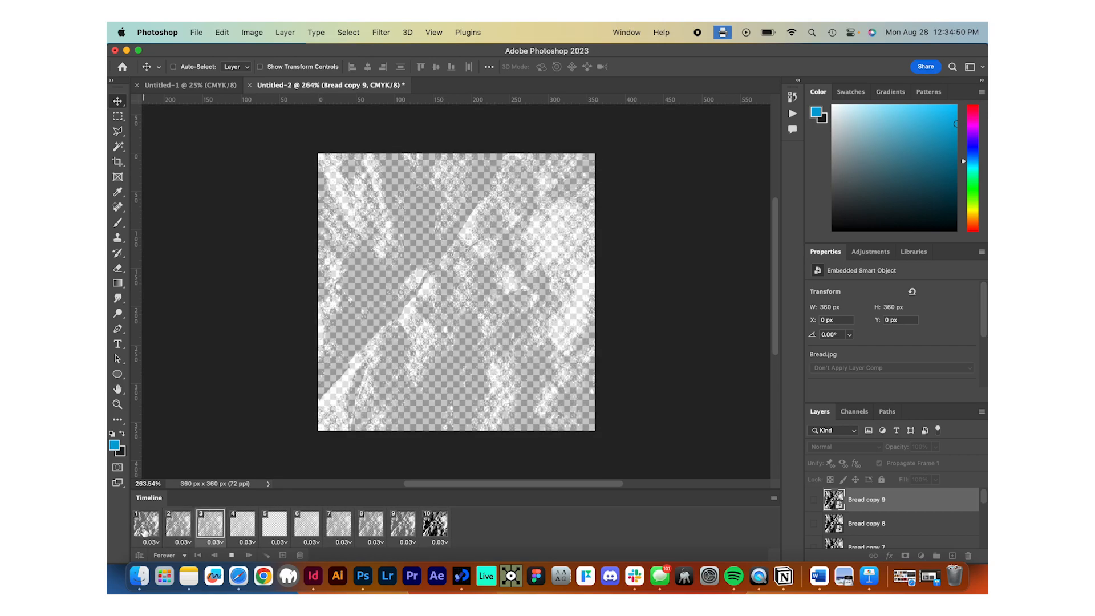
key("space")
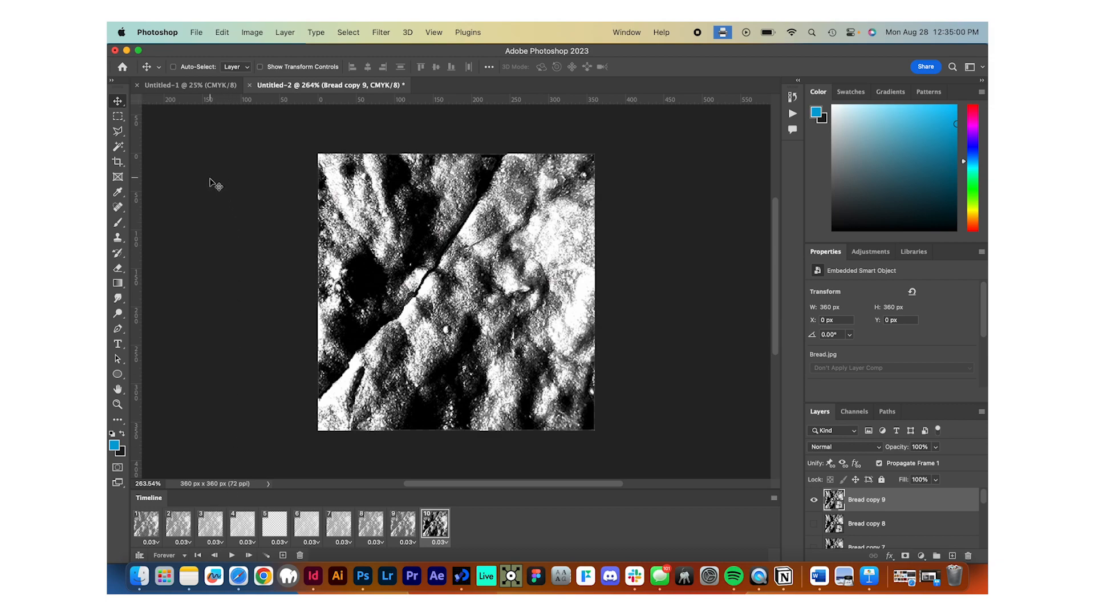
Apply the GIF 128 Dithered preset in Save for Web (Legacy) and preview the animated GIF in the browser.
left_click(198, 33)
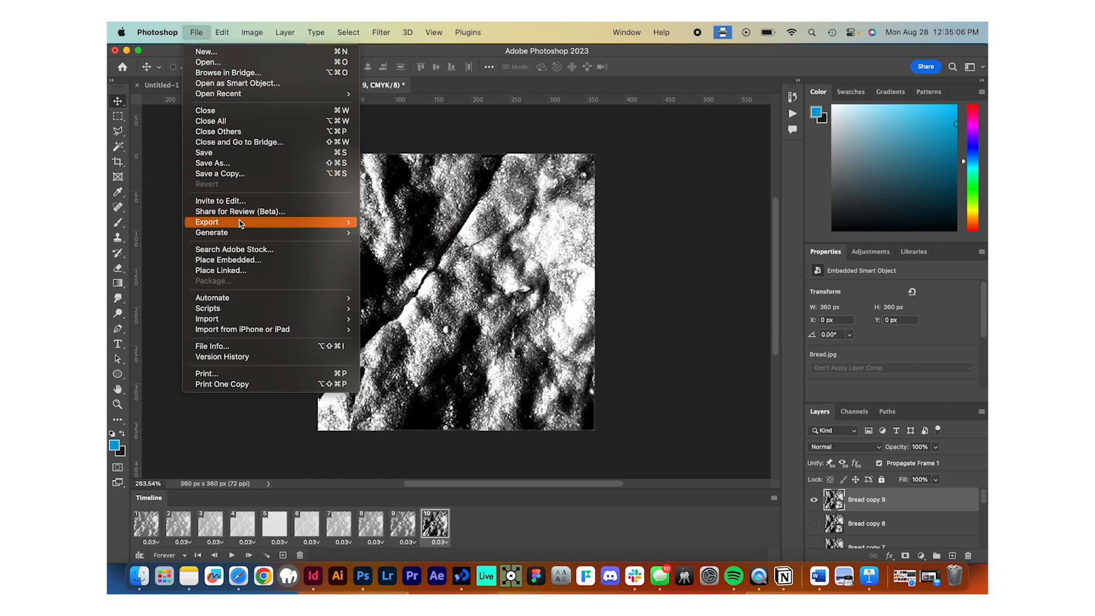
mouse_move(240, 222)
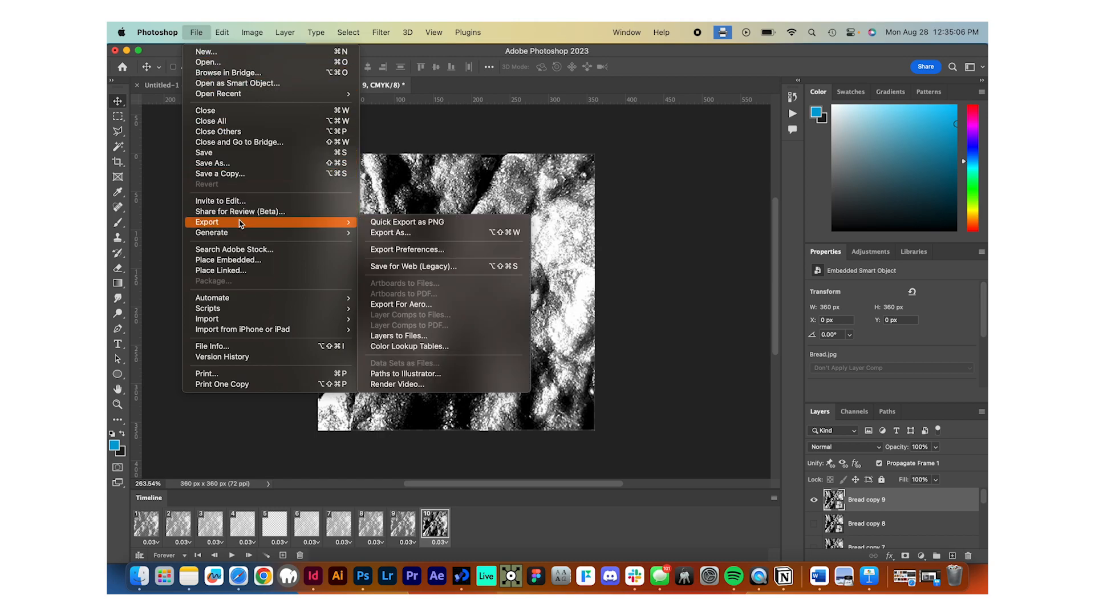
left_click(416, 266)
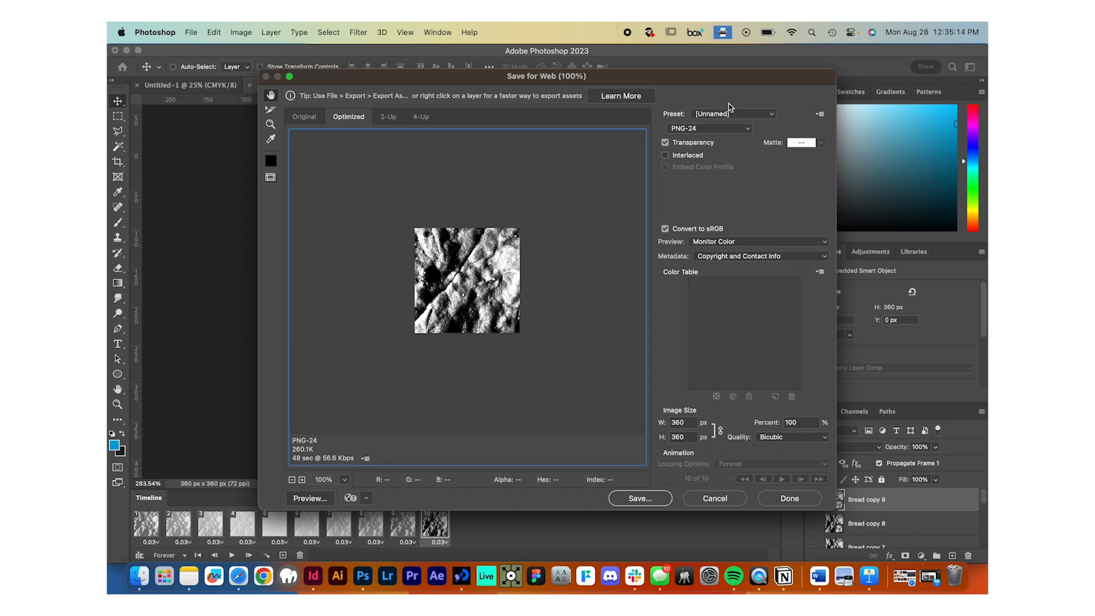
left_click(728, 115)
mouse_move(723, 49)
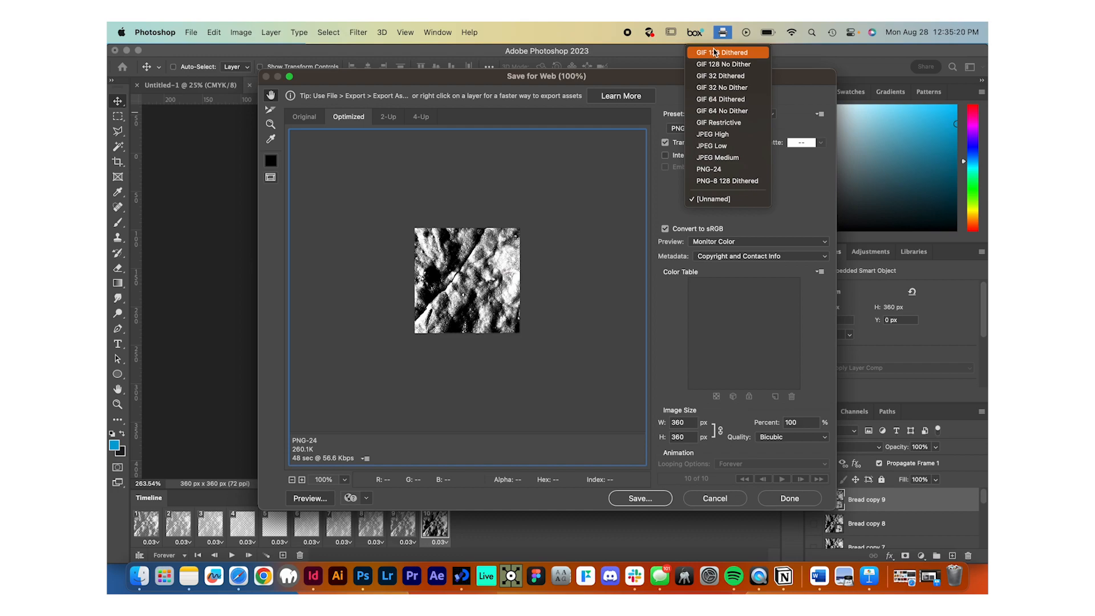
left_click(720, 53)
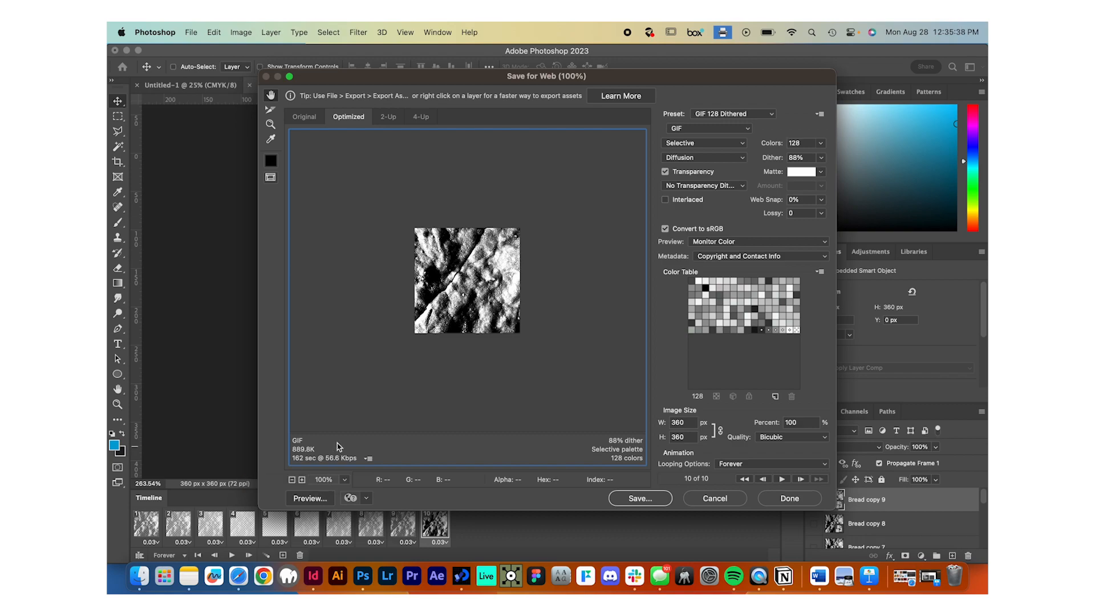
left_click(305, 498)
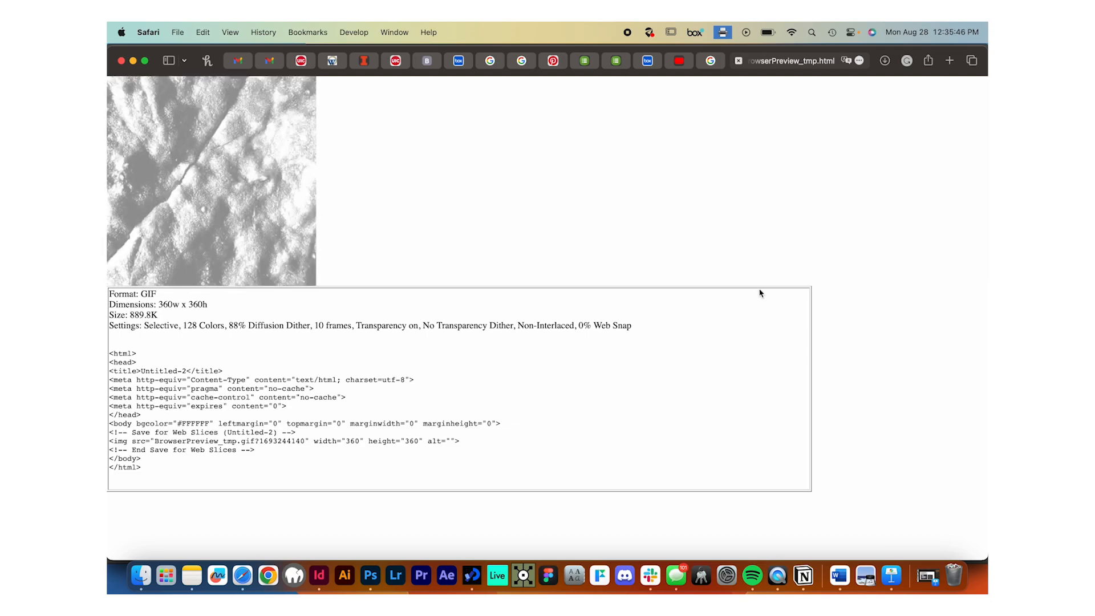
left_click(374, 567)
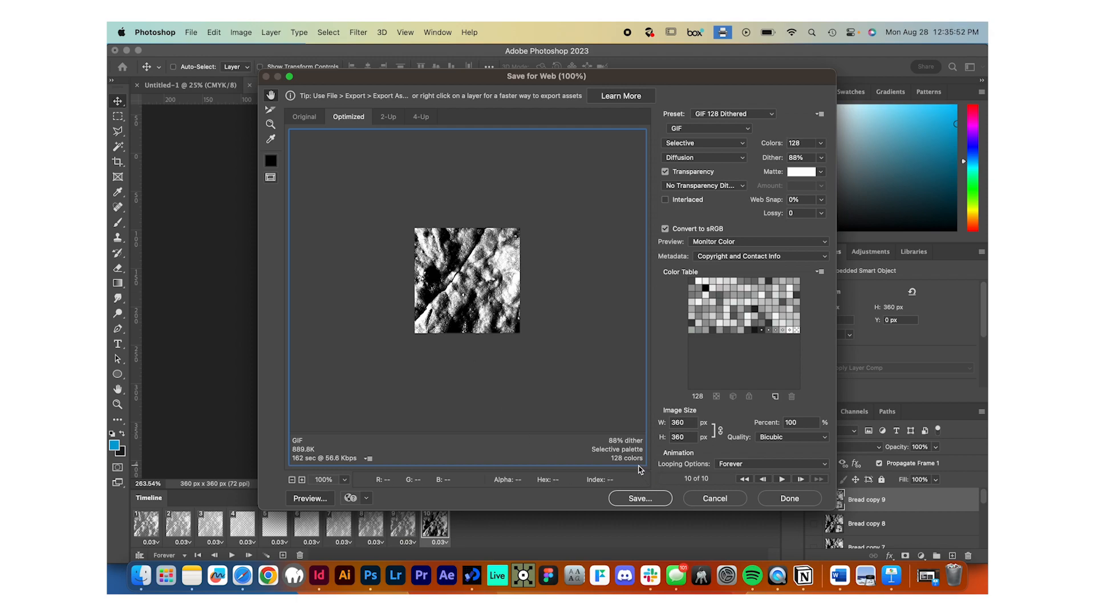
Save the optimized GIF to the Desktop as BreadMotion.gif.
left_click(630, 503)
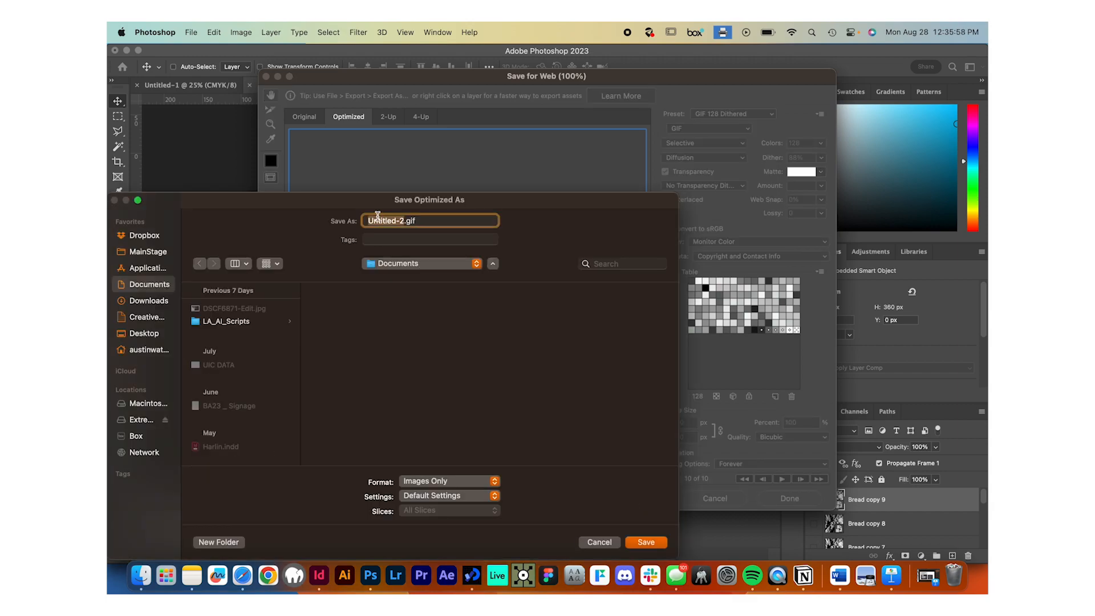
left_click(153, 334)
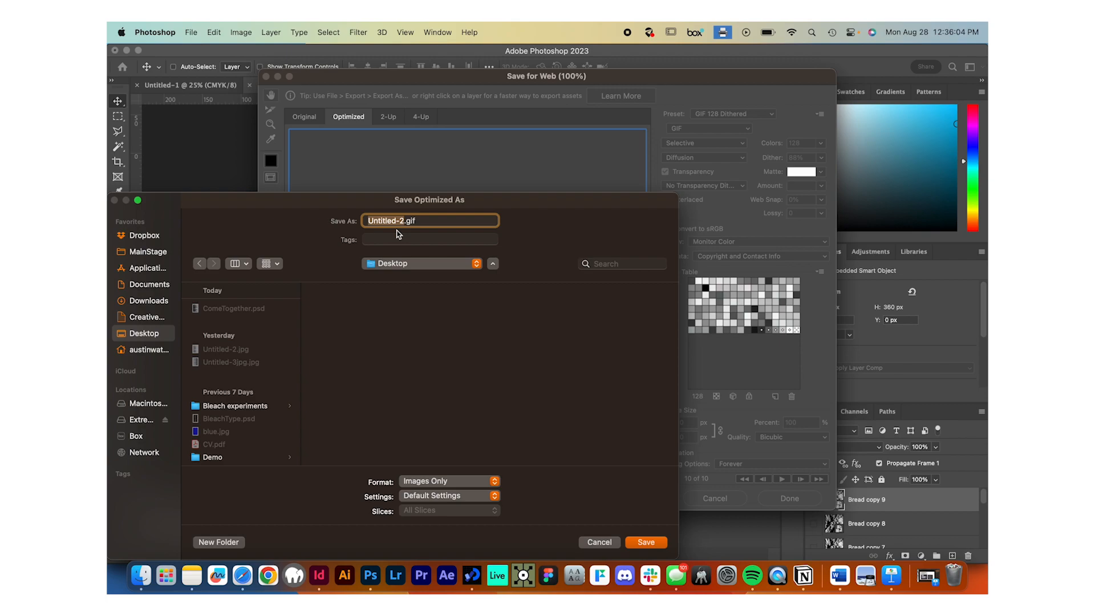
type("BreadMotion")
left_click_drag(342, 205, 362, 203)
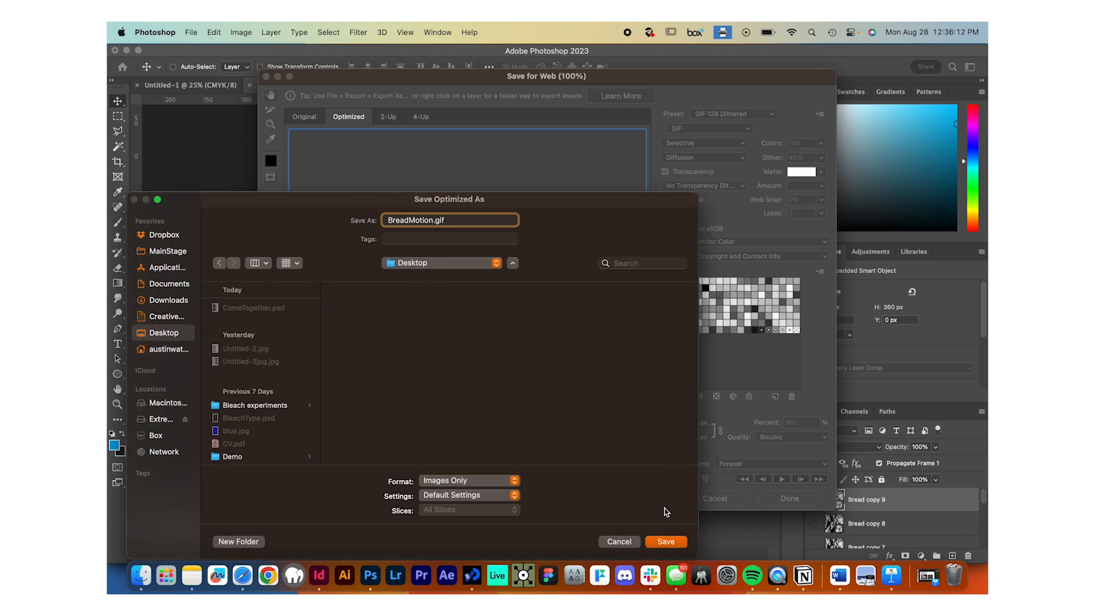
left_click(666, 543)
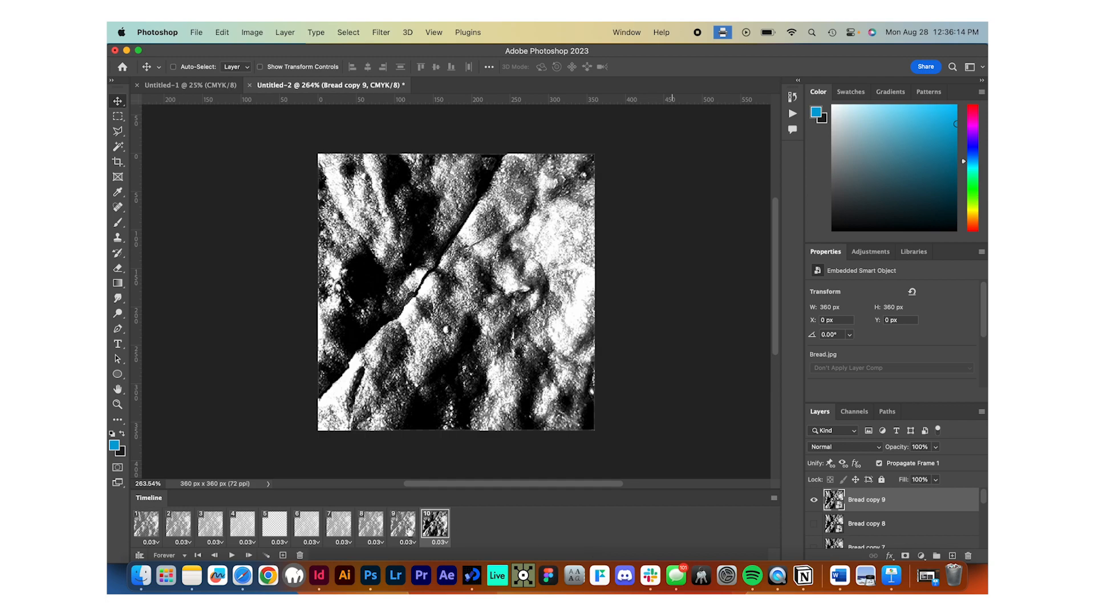
Switch to Finder, preview BreadMotion.gif from the Desktop, and return to the Photoshop document.
left_click(141, 575)
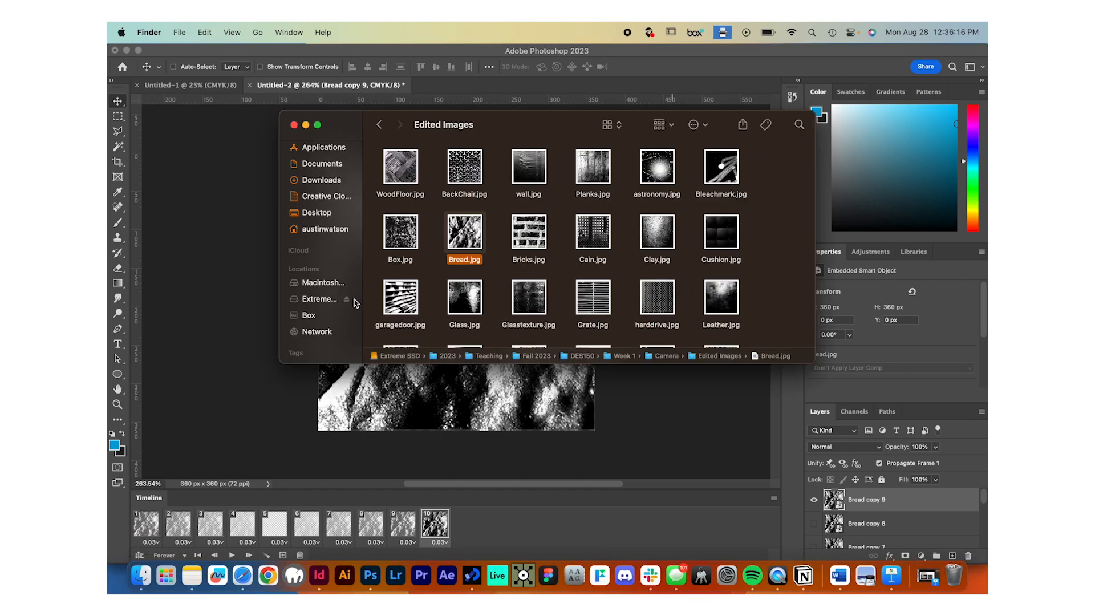
left_click(329, 213)
left_click(402, 187)
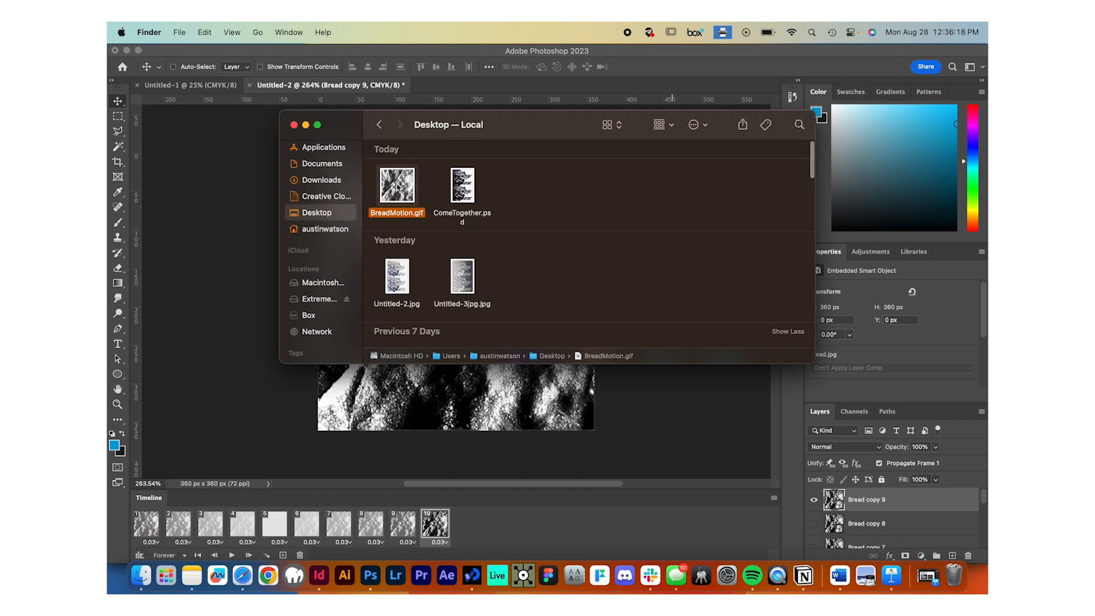
key("space")
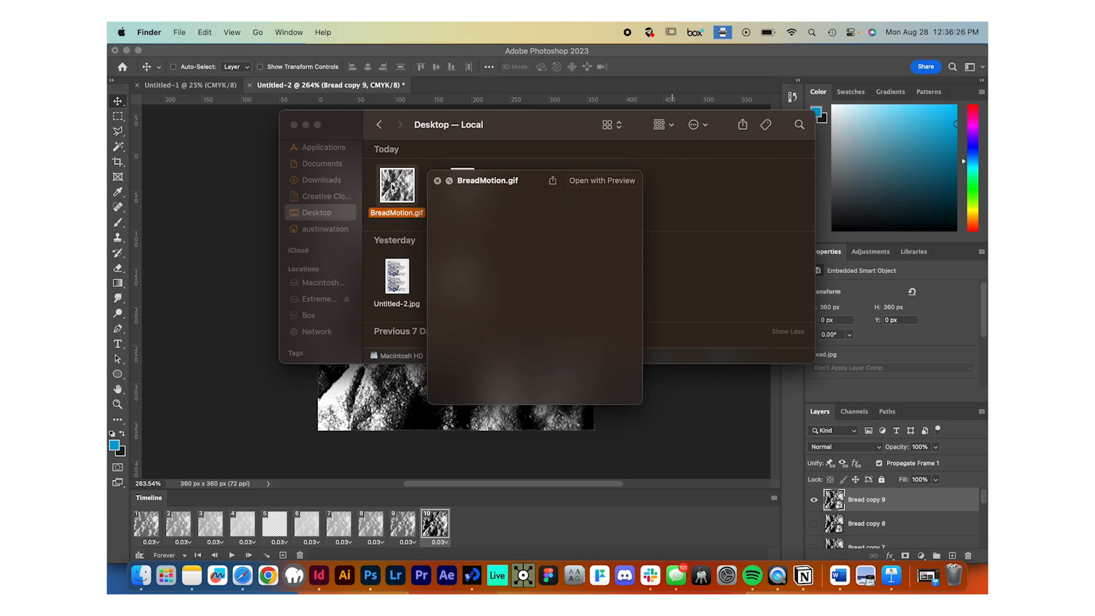
key("space")
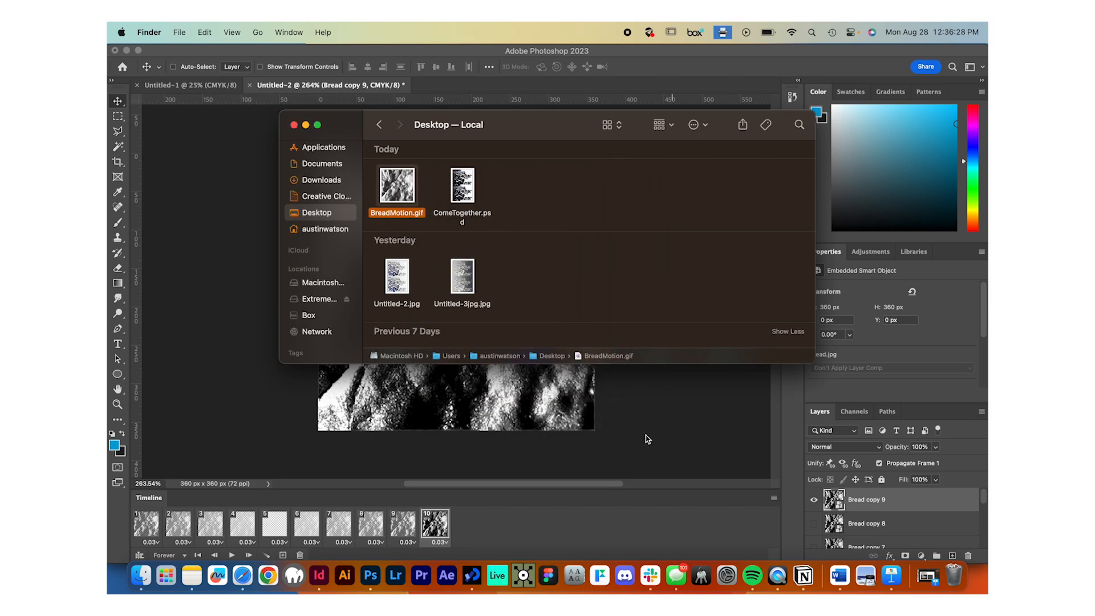
left_click(646, 435)
scroll(858, 532, "down", 2)
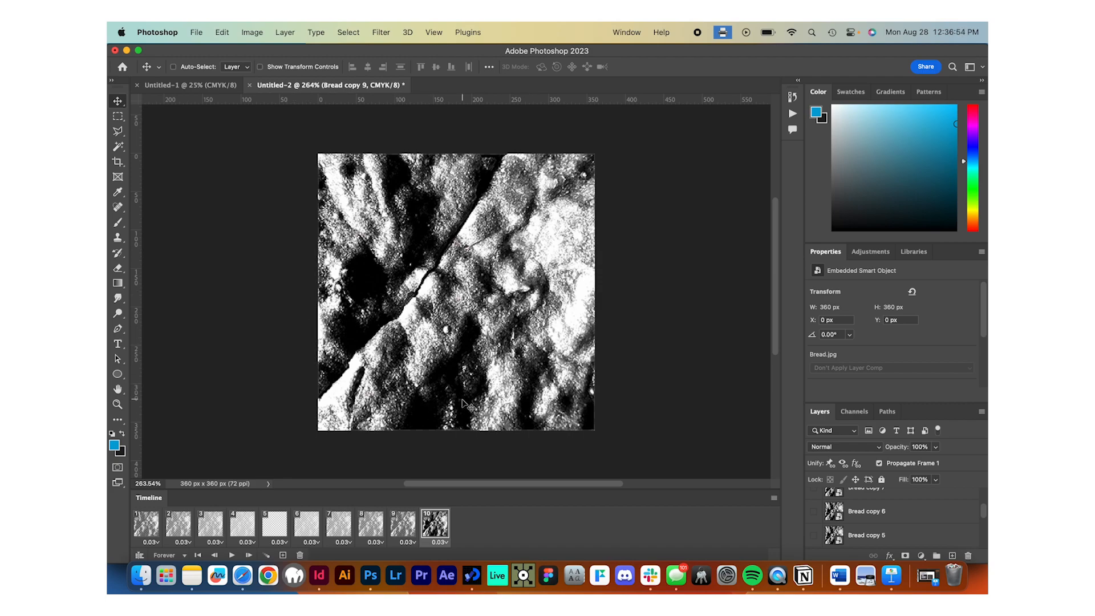
Set up an Export Layers to Files operation with the JPEG file type and the file name prefix BreadMotion.
left_click(195, 33)
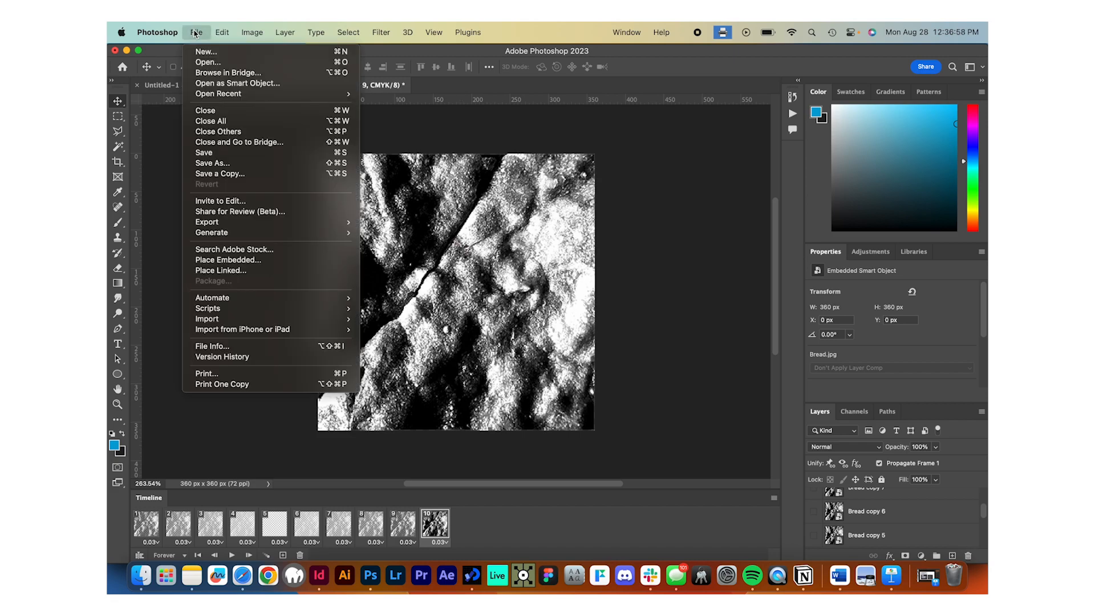
mouse_move(340, 228)
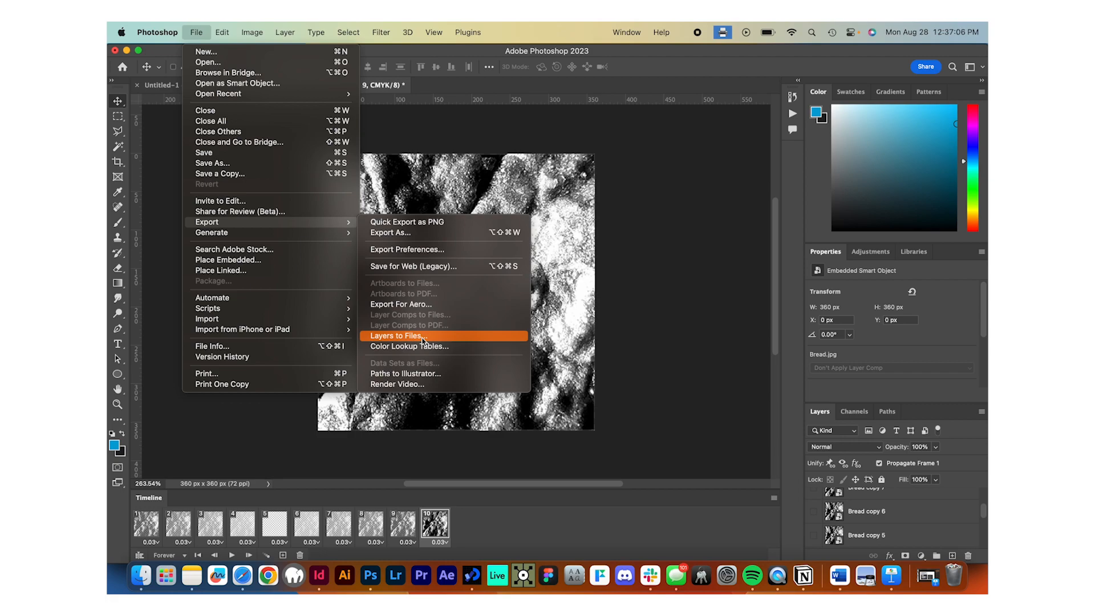
left_click(424, 337)
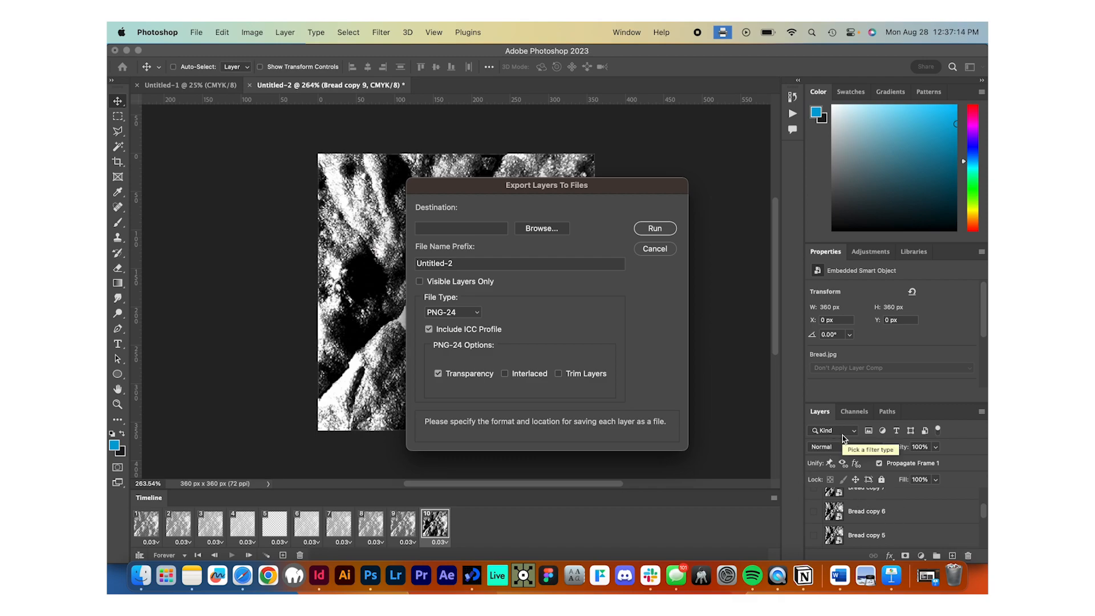
left_click(476, 313)
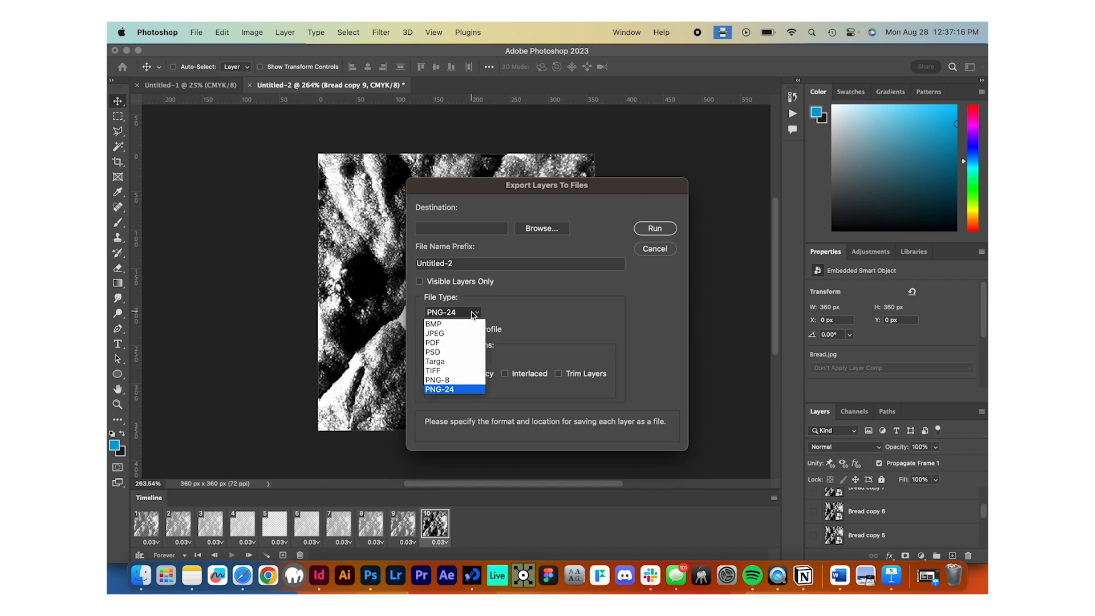
left_click(450, 334)
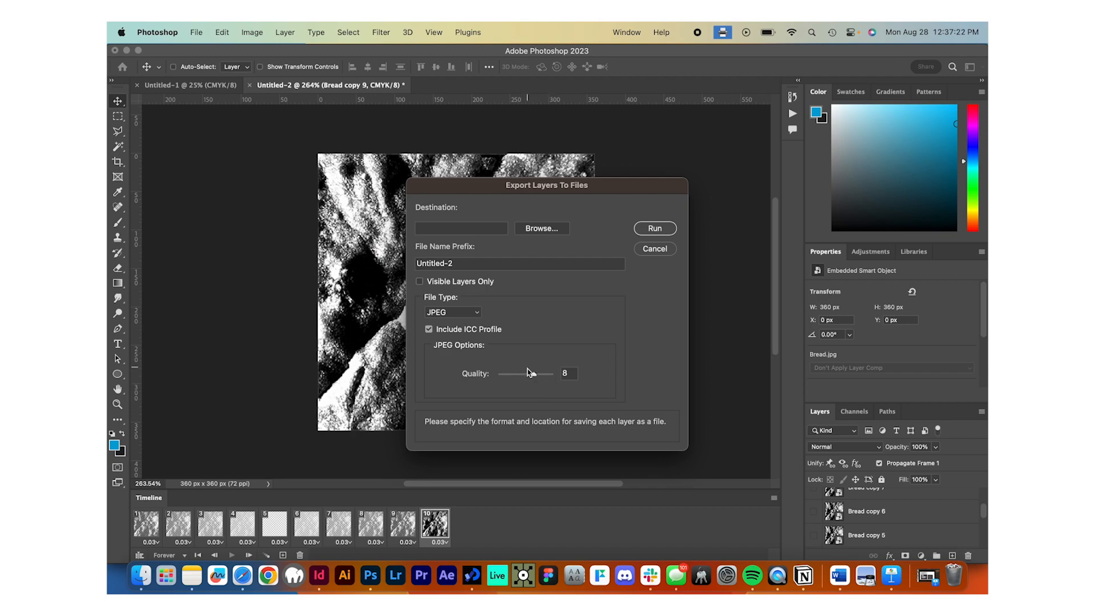
left_click(564, 372)
triple_click(490, 266)
type("BreadMotion")
Choose the Desktop as the destination for the exported layers and run the export.
left_click(539, 231)
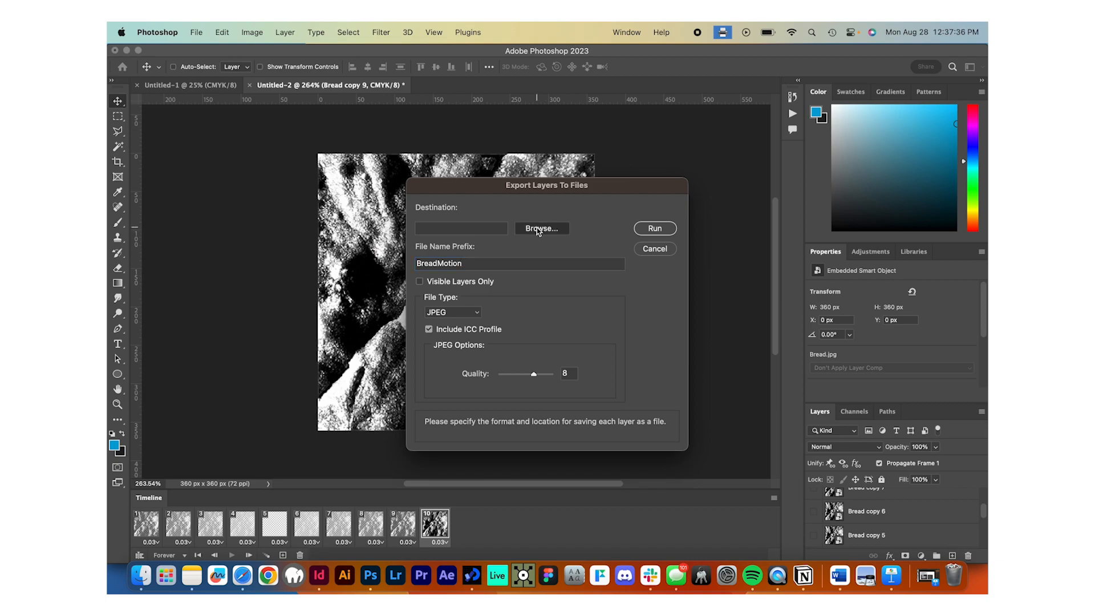
left_click(483, 357)
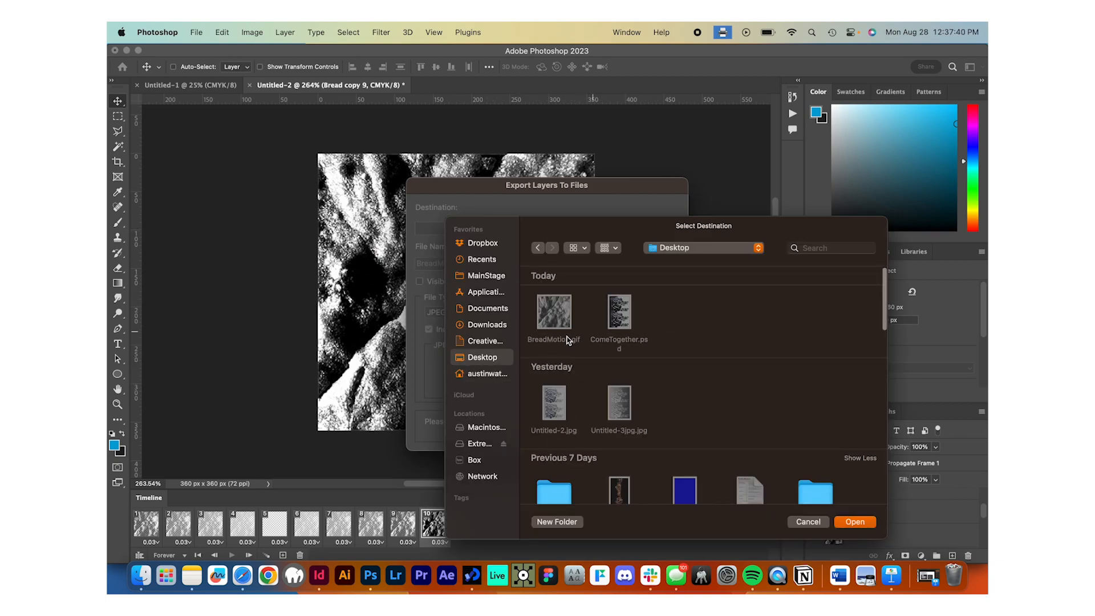
left_click(859, 523)
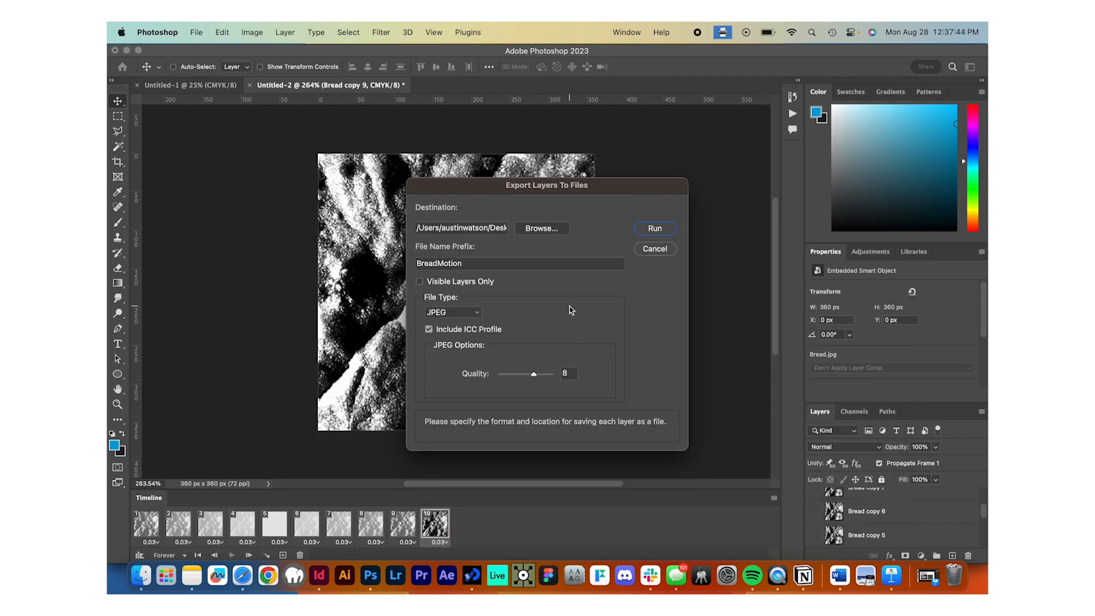
left_click(656, 234)
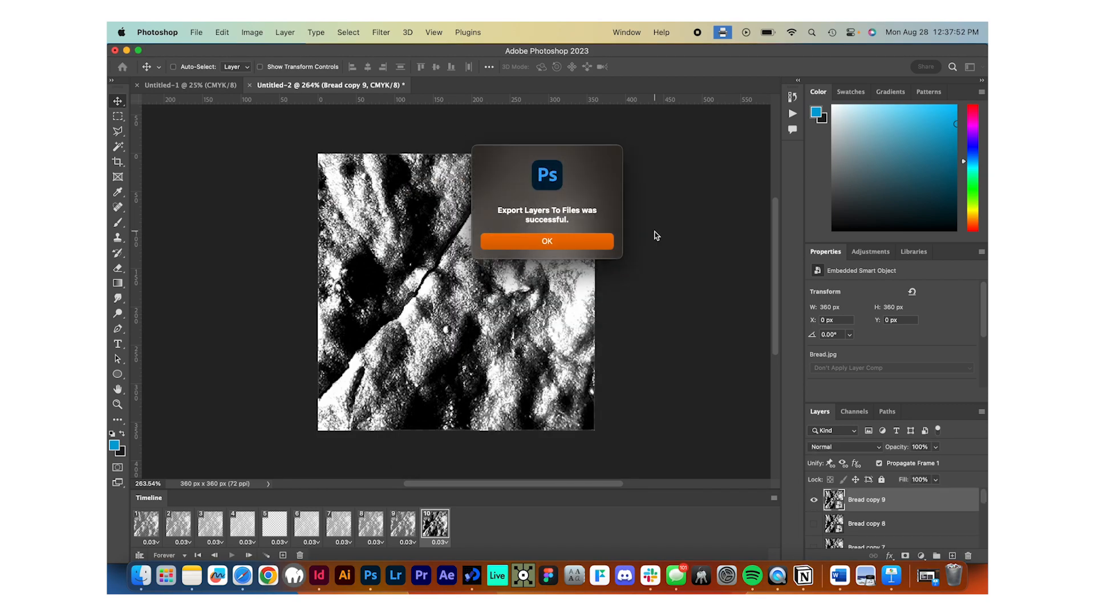
left_click_drag(503, 210, 585, 221)
left_click(575, 241)
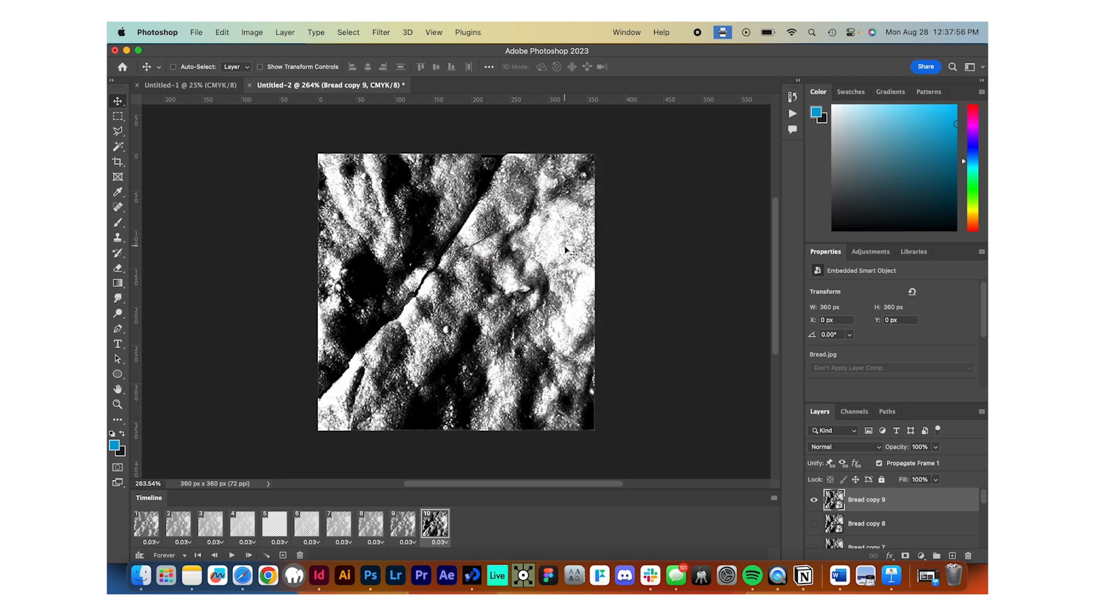
Switch to Finder and preview the exported BreadMotion JPEG files numbered 0000 through 0005 on the Desktop one at a time.
left_click(141, 575)
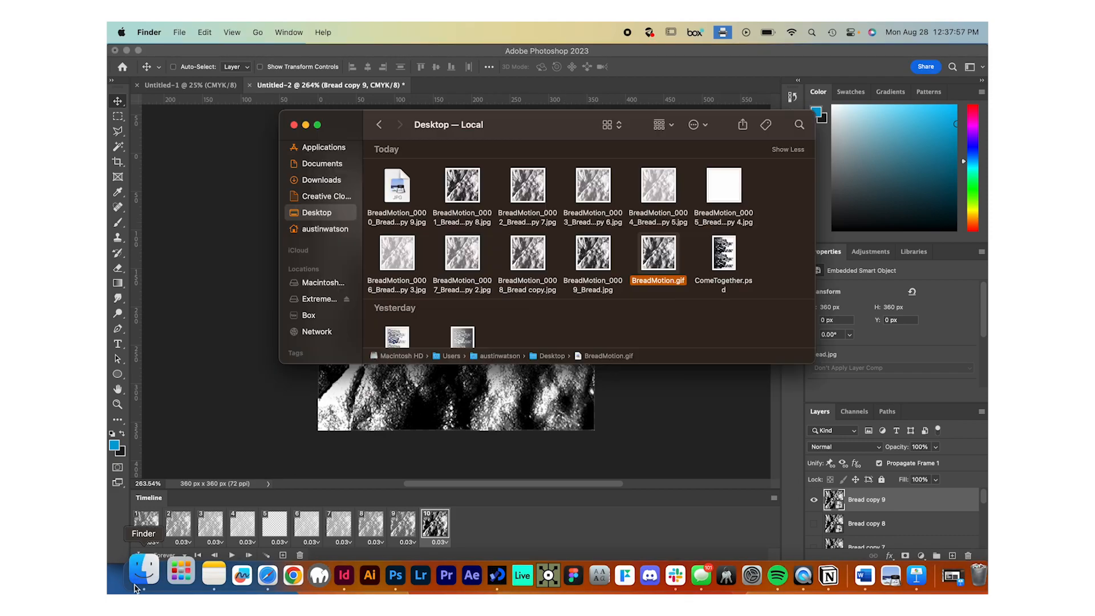
left_click(461, 197)
key("space")
key("space")
left_click(397, 187)
key("space")
key("space")
left_click(461, 193)
key("space")
key("space")
left_click(520, 199)
key("space")
key("space")
left_click(593, 194)
key("space")
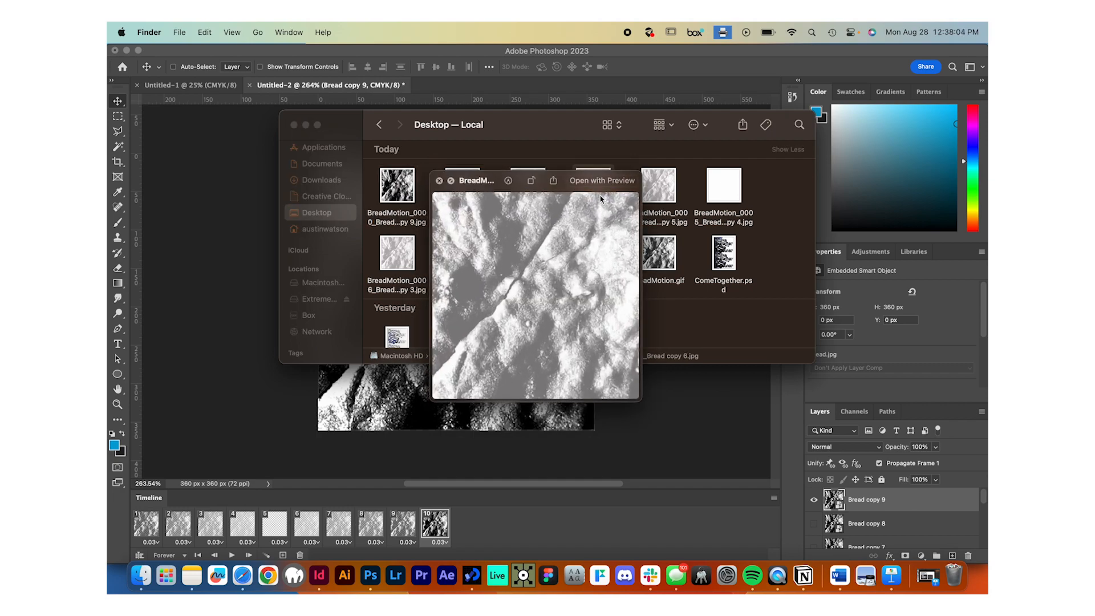
key("space")
left_click(660, 197)
key("space")
key("space")
left_click(723, 188)
key("space")
key("space")
Preview the remaining exported JPEG files, BreadMotion_0006 through BreadMotion_0009, one at a time.
left_click(392, 261)
key("space")
key("space")
left_click(465, 252)
key("space")
key("space")
left_click(537, 257)
key("space")
key("space")
left_click(600, 263)
key("space")
key("space")
Preview the animated BreadMotion.gif, close the preview and clear the file selection.
left_click(655, 262)
key("space")
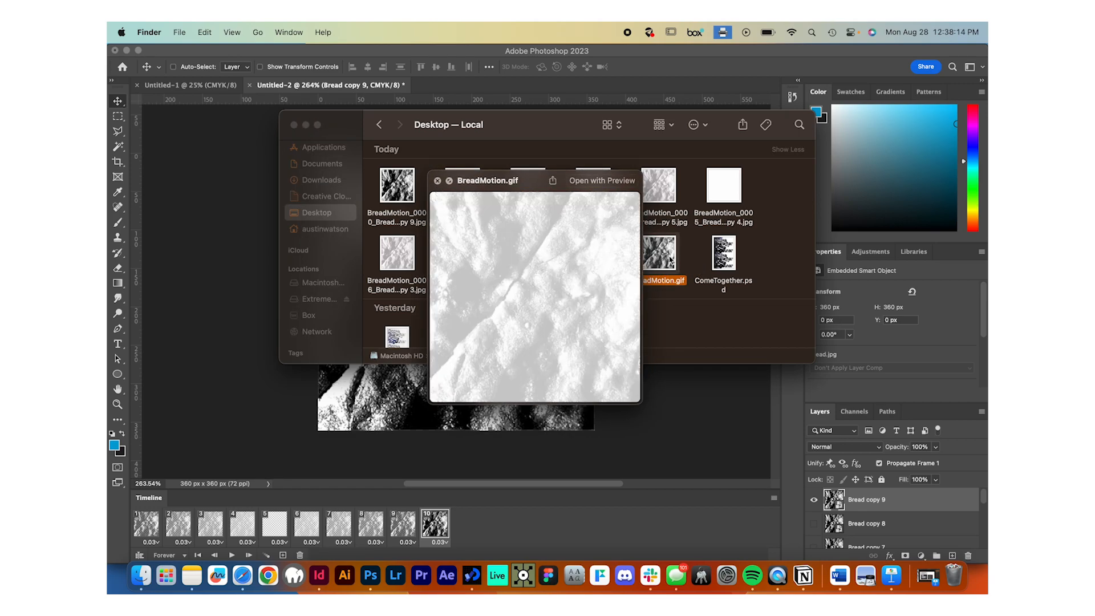
key("space")
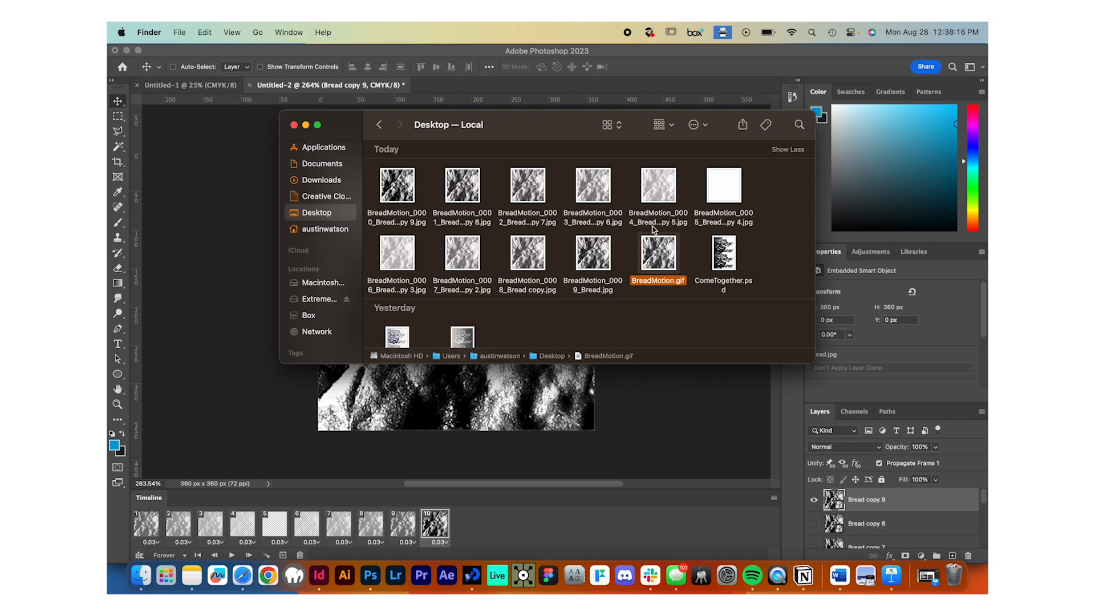
left_click(634, 247)
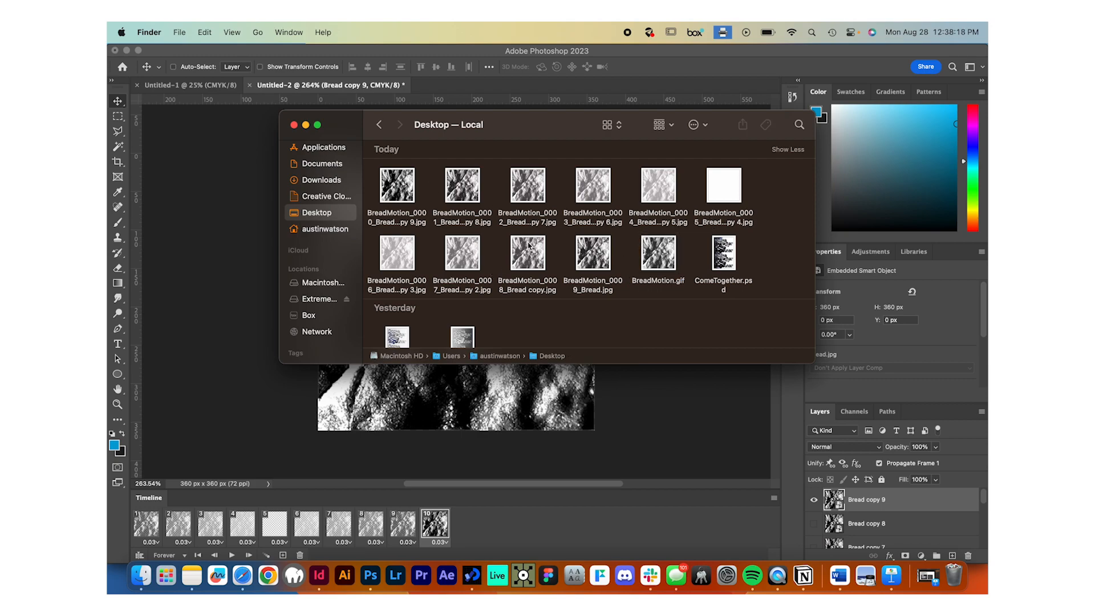
Go through the exported JPEG frames in numerical order, selecting each file individually from BreadMotion_0000 through BreadMotion_0007.
left_click(409, 191)
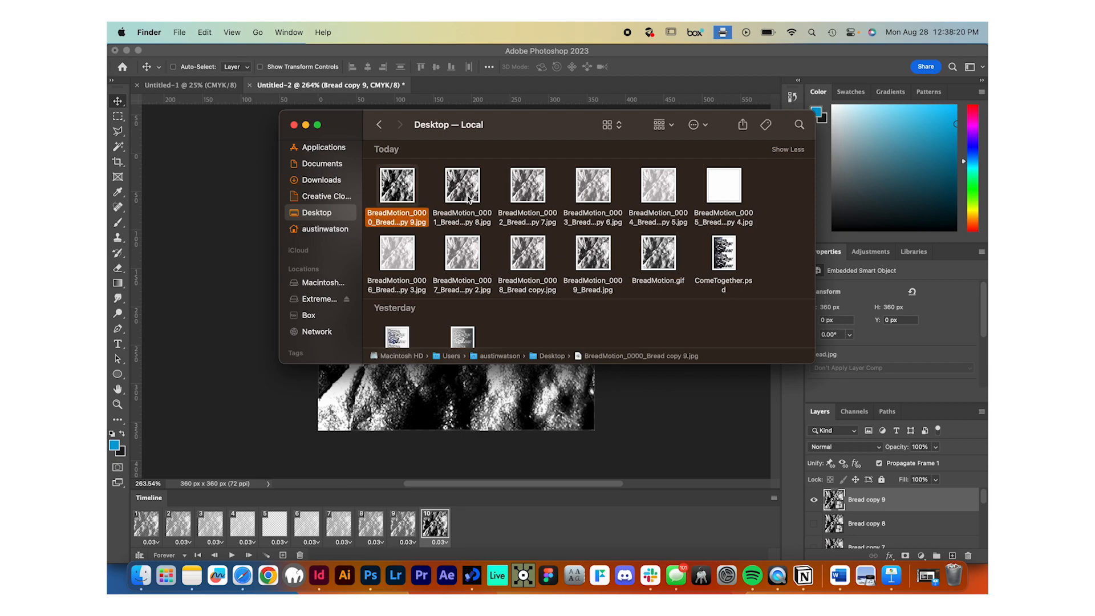
left_click(469, 199)
left_click(532, 198)
left_click(588, 197)
left_click(665, 195)
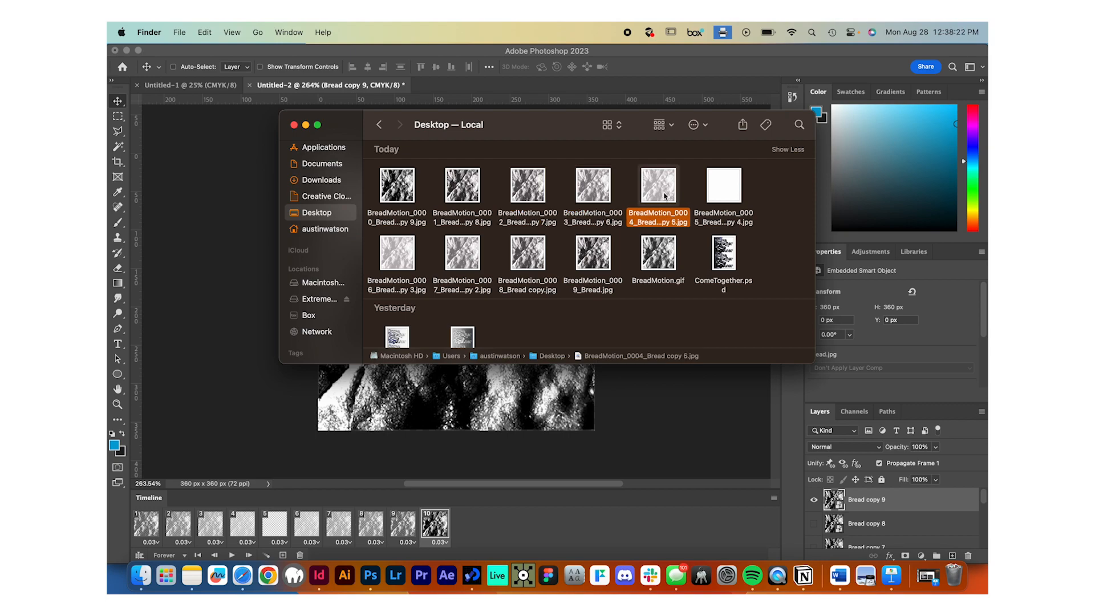
left_click(717, 190)
left_click(425, 251)
left_click(471, 260)
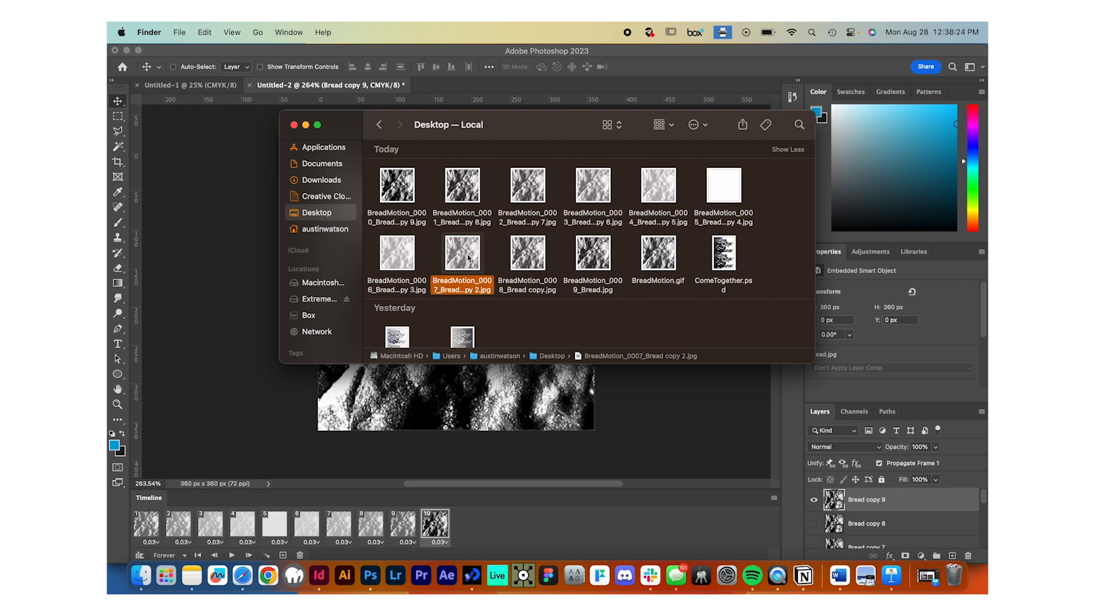